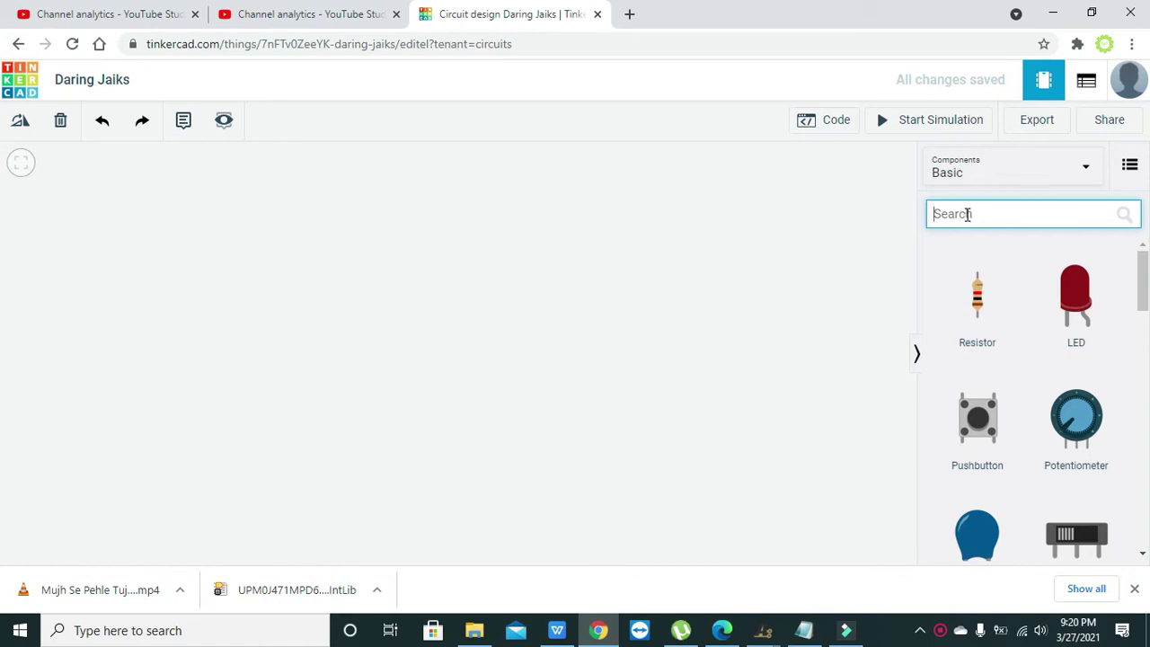
Search the Components panel for 'battery'.
click(966, 214)
text(s)
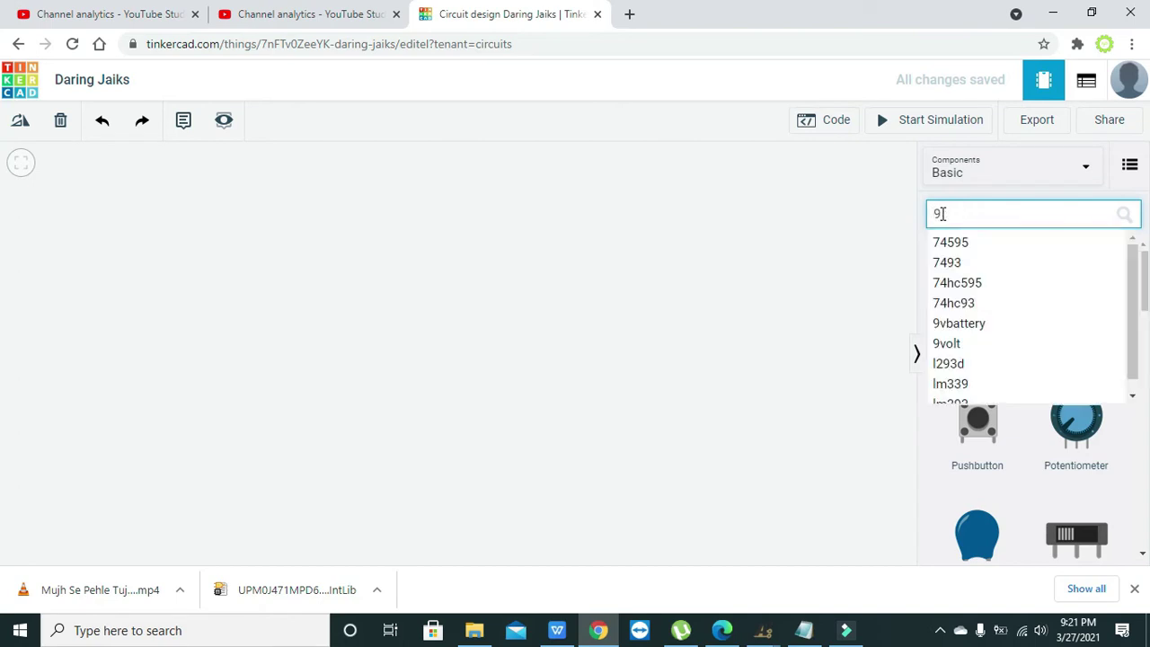
key(BackSpace)
text(bu)
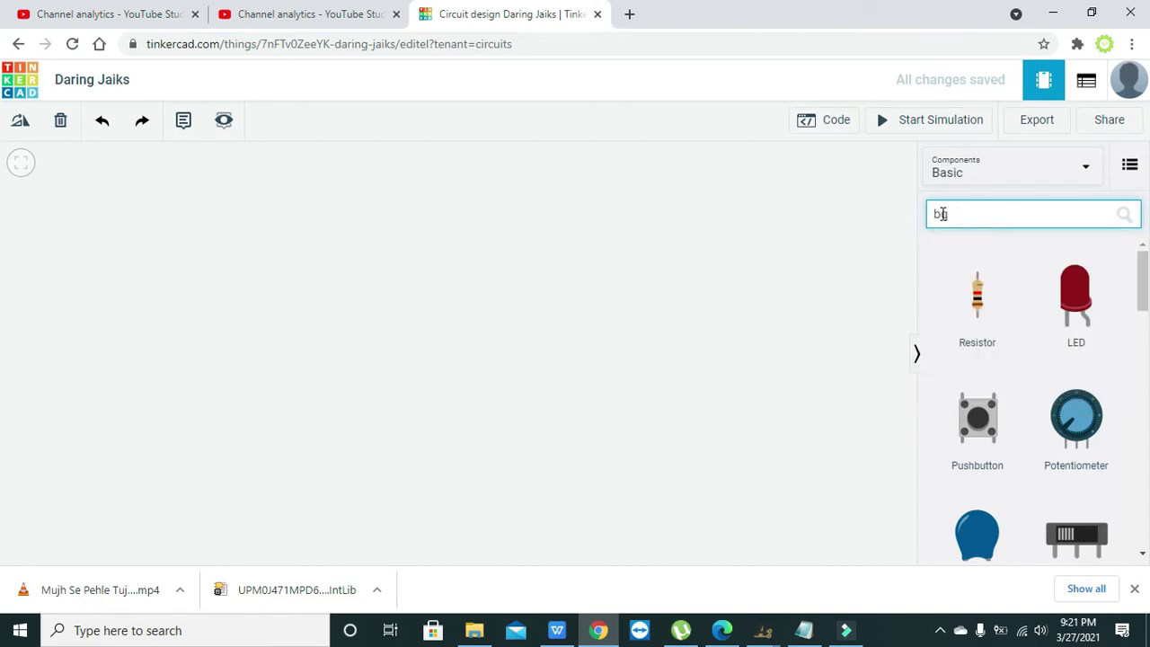
key(BackSpace)
text(attery)
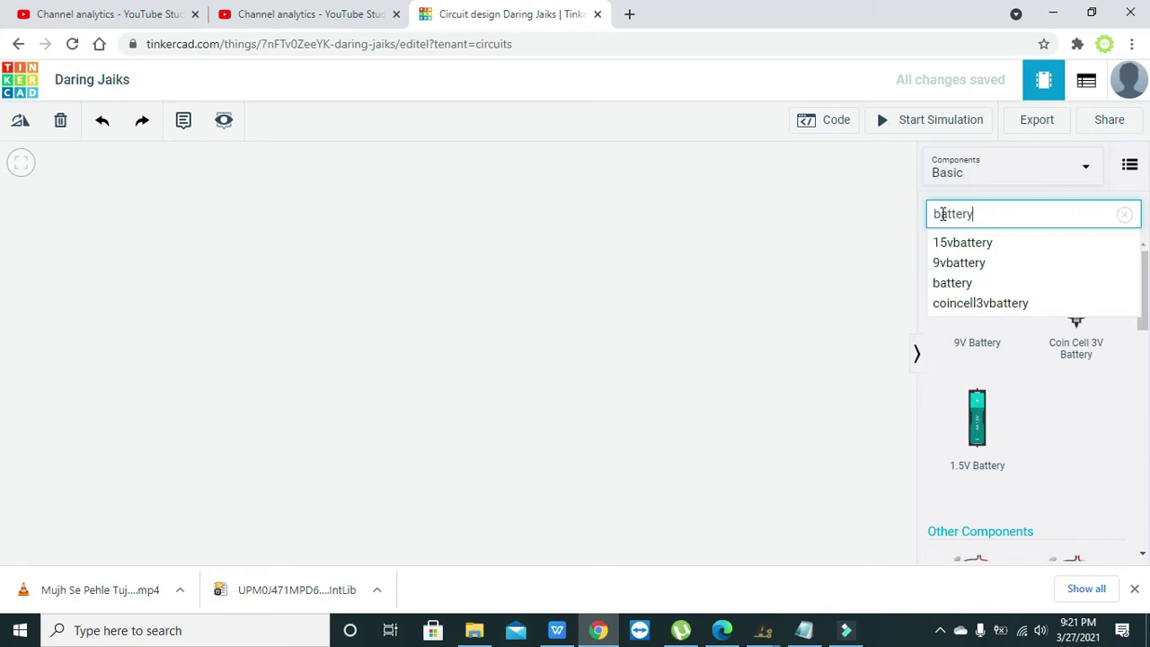
click(831, 218)
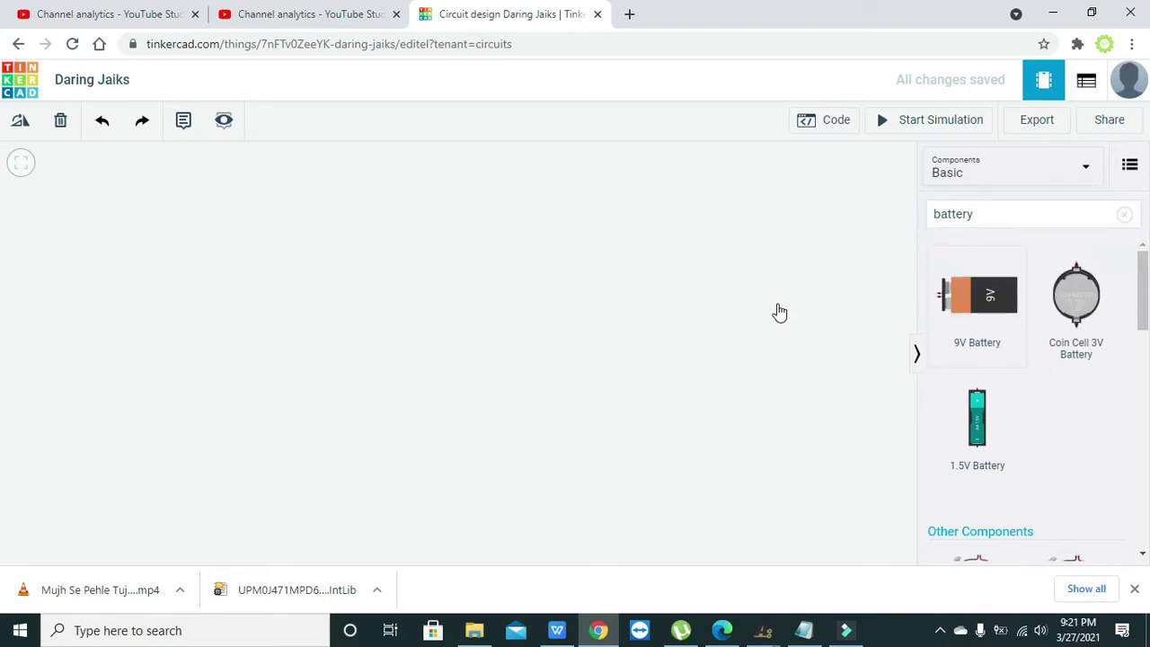
Place the 9V battery on the left of the canvas and rotate it upright.
click(68, 359)
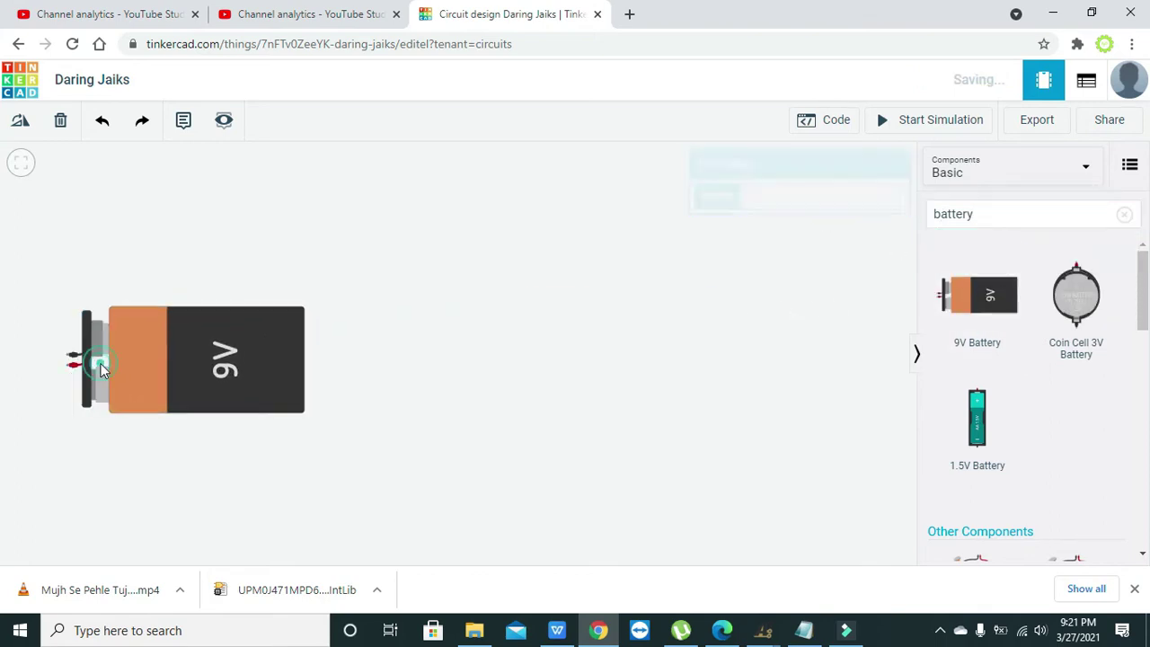
click(249, 309)
click(22, 121)
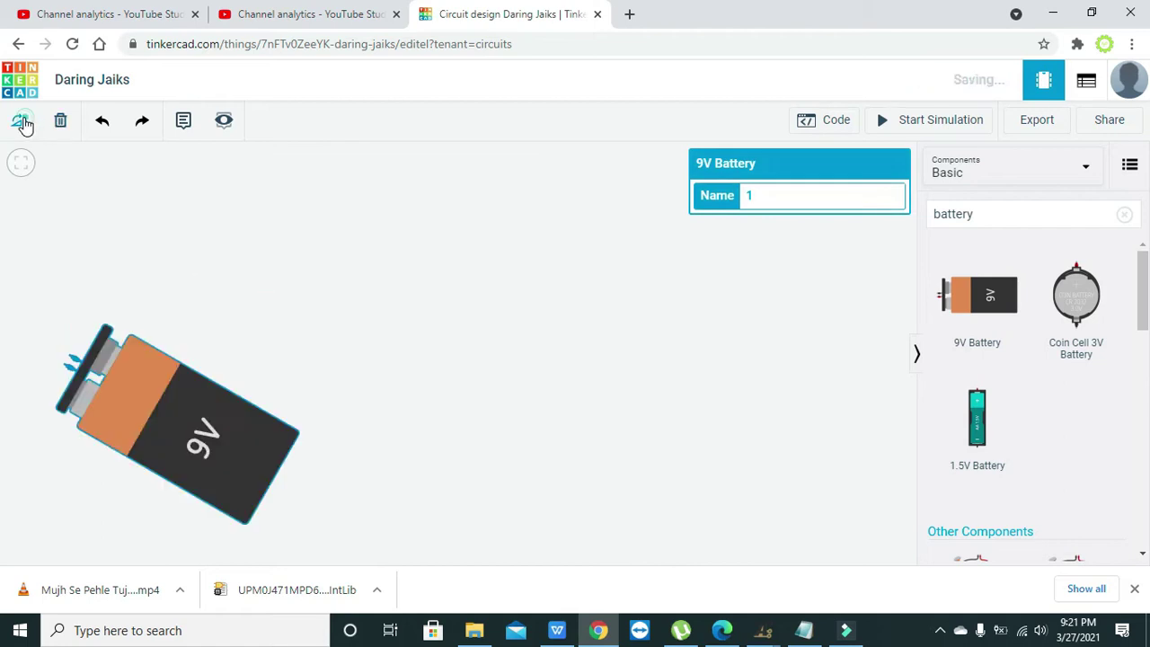
click(22, 122)
drag(96, 435, 169, 327)
click(350, 358)
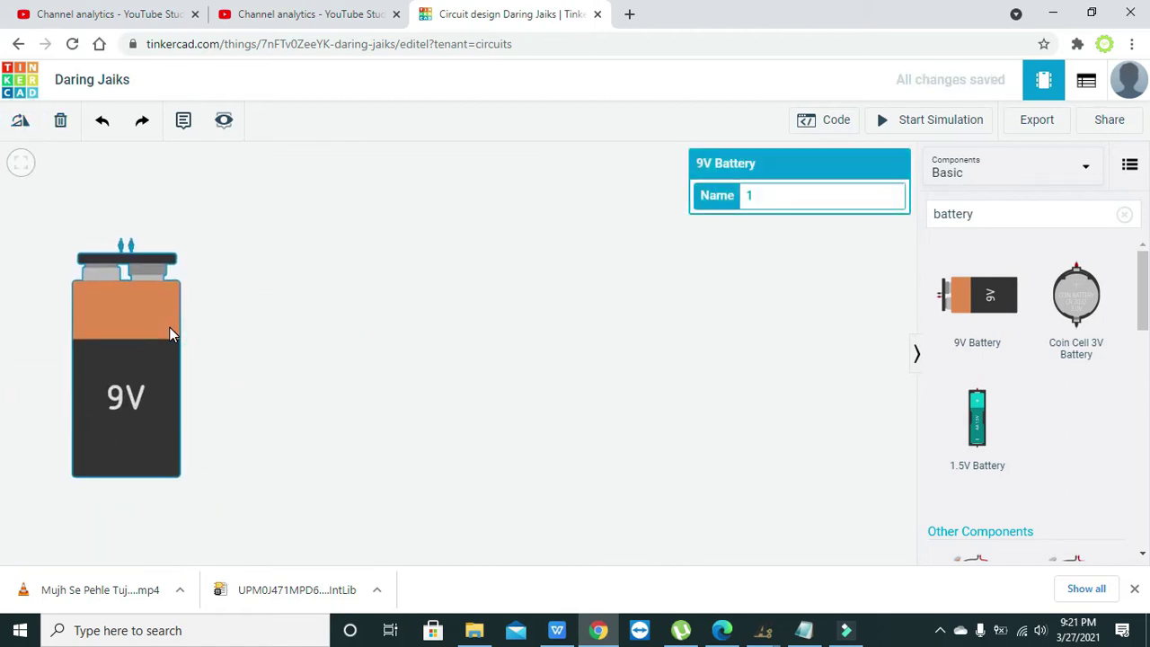
click(261, 336)
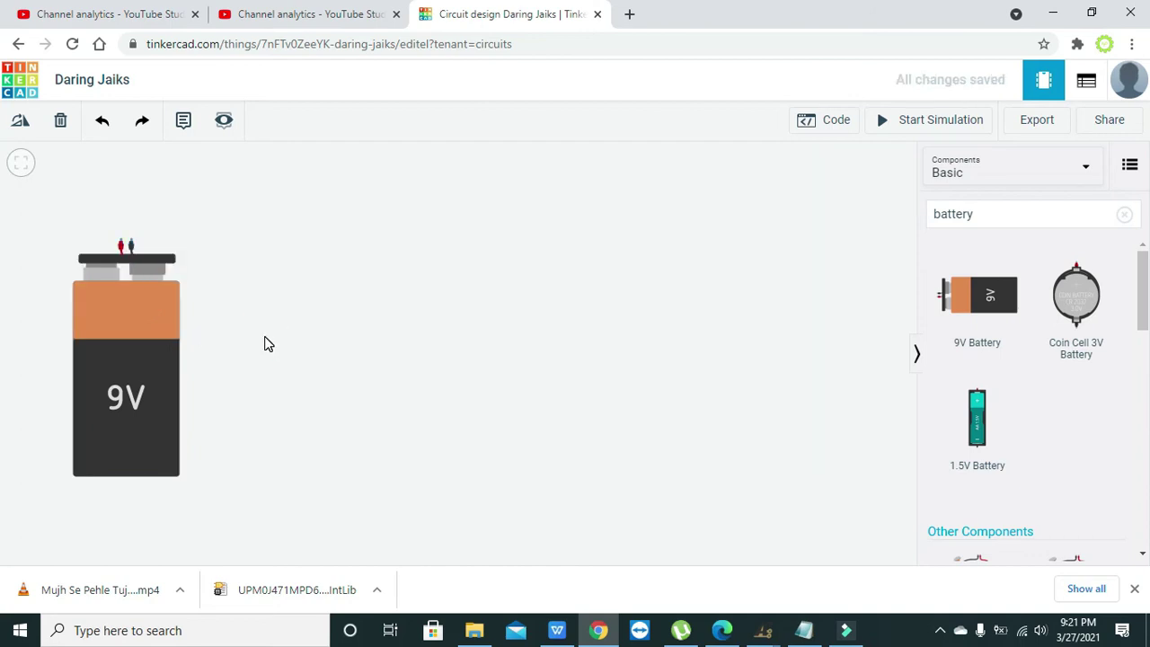
Place a resistor right of the battery and rotate it to lie horizontal.
click(1026, 220)
key(BackSpace)
key(BackSpace)
key(BackSpace)
key(BackSpace)
key(BackSpace)
key(BackSpace)
key(BackSpace)
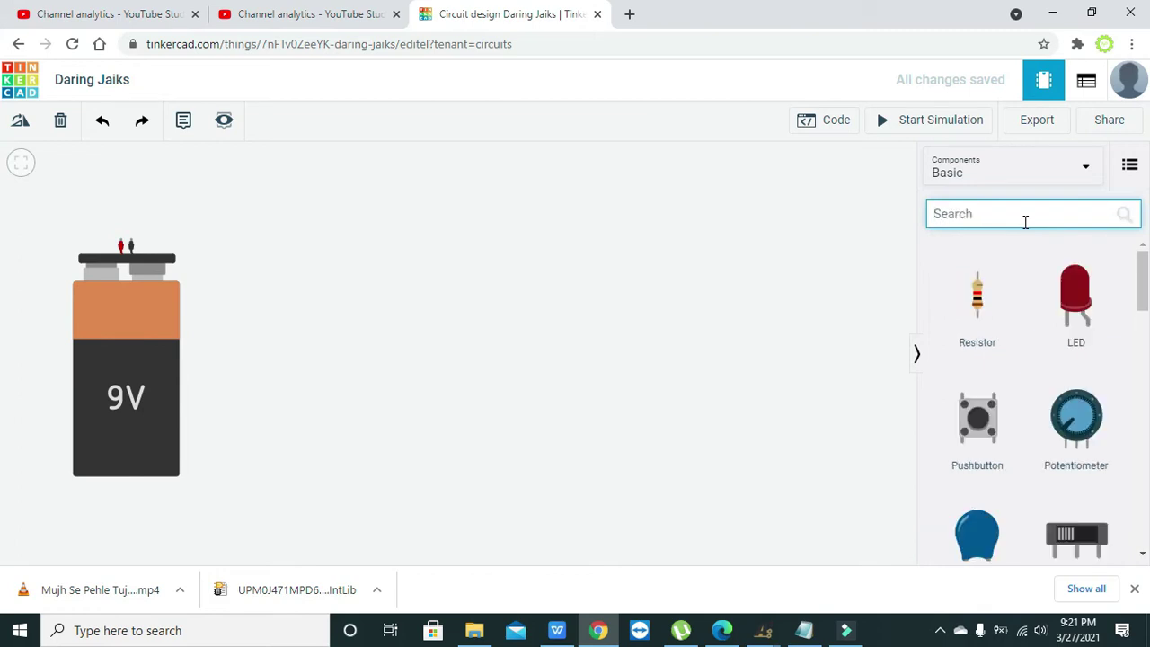
drag(978, 289, 513, 256)
click(513, 254)
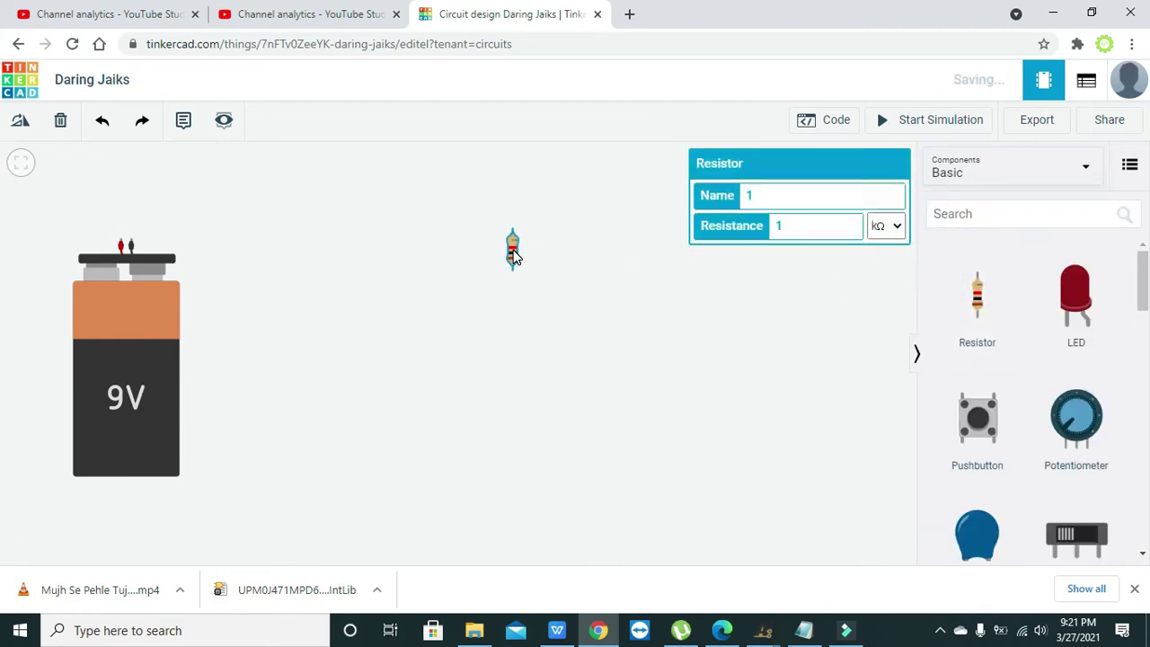
click(19, 121)
click(20, 121)
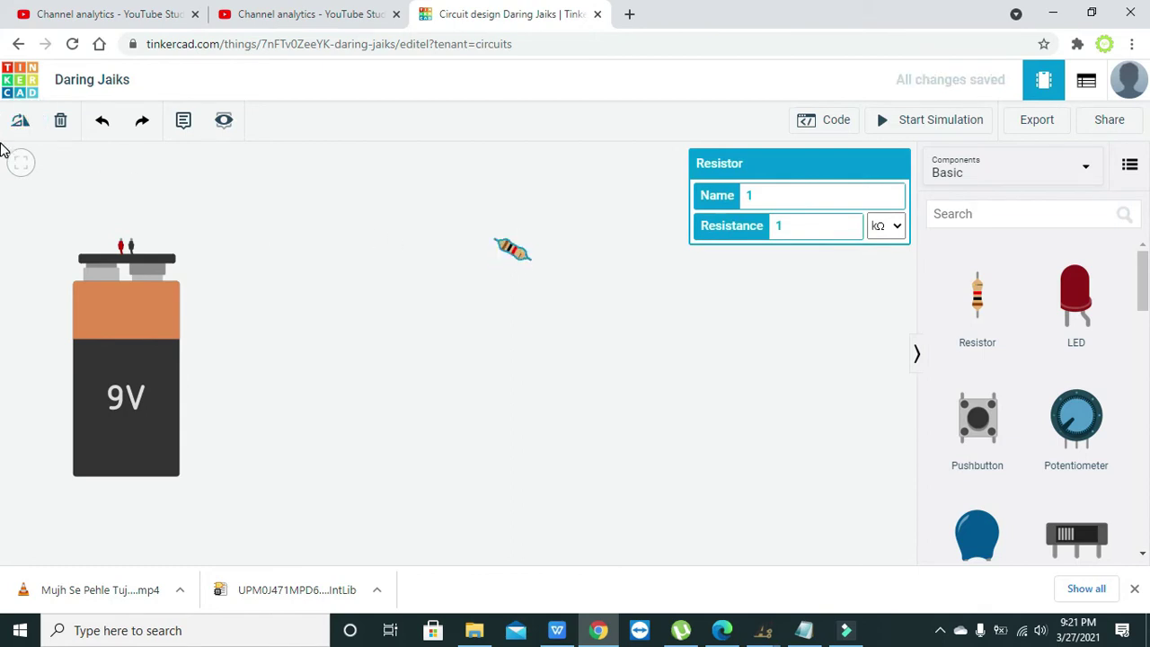
click(20, 122)
click(21, 122)
click(19, 130)
click(20, 131)
click(20, 130)
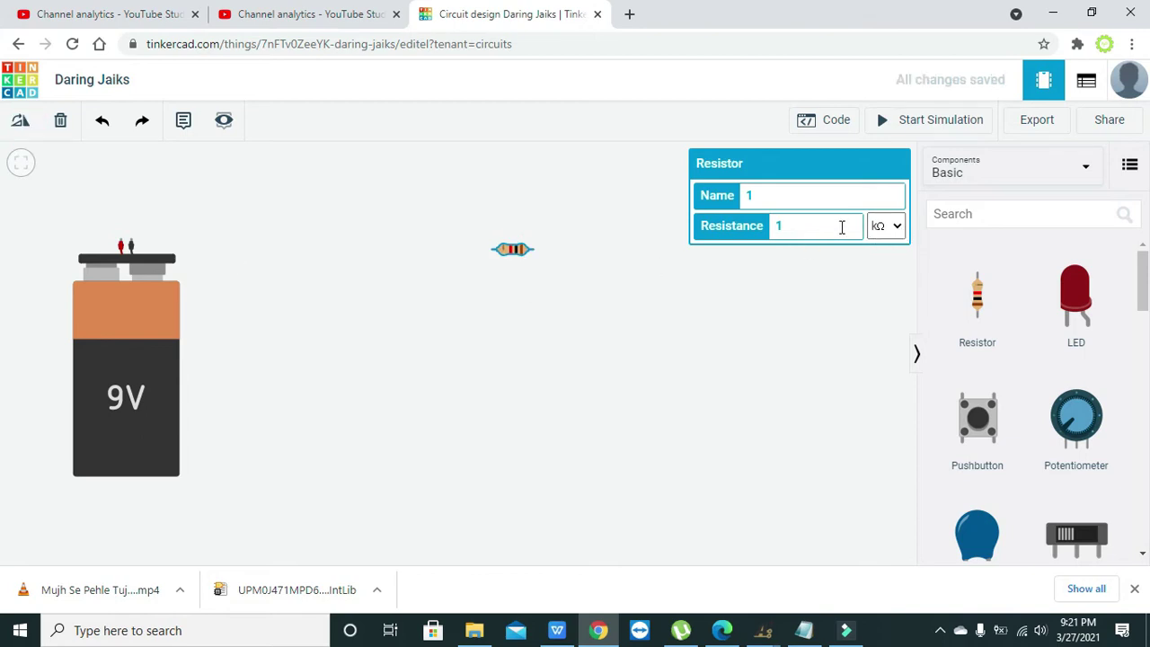
Copy the resistor and position the duplicate below the first.
click(521, 251)
key(ctrl+c)
key(ctrl+v)
drag(525, 253, 516, 324)
click(604, 357)
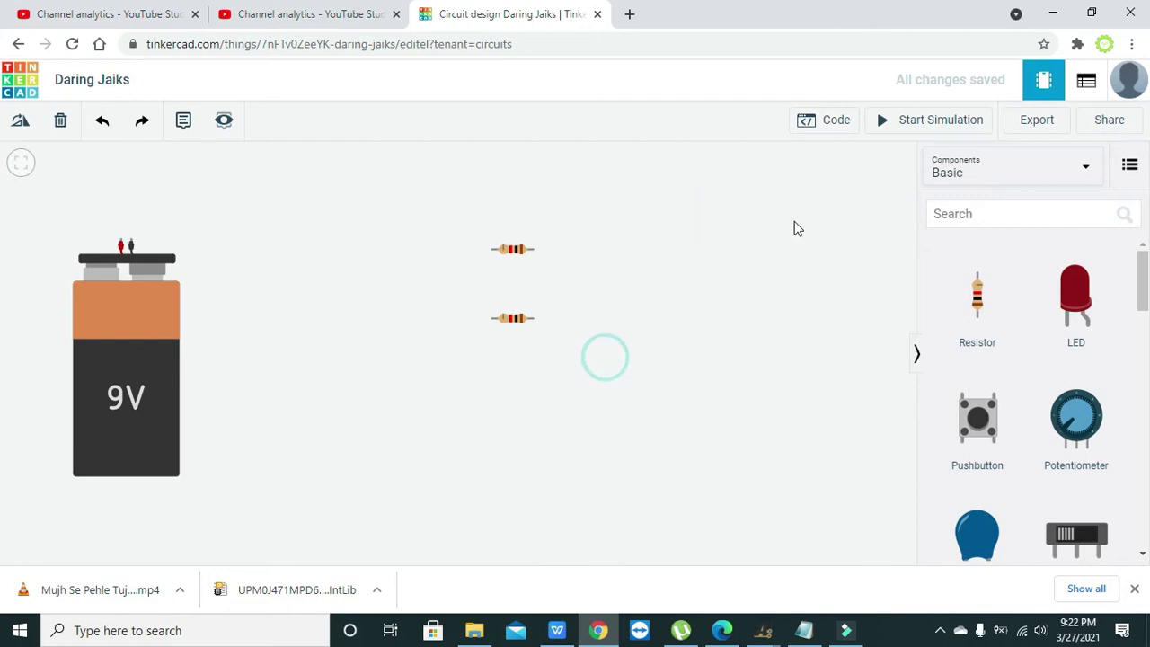
Set the second resistor's resistance to 100 Ω.
click(514, 318)
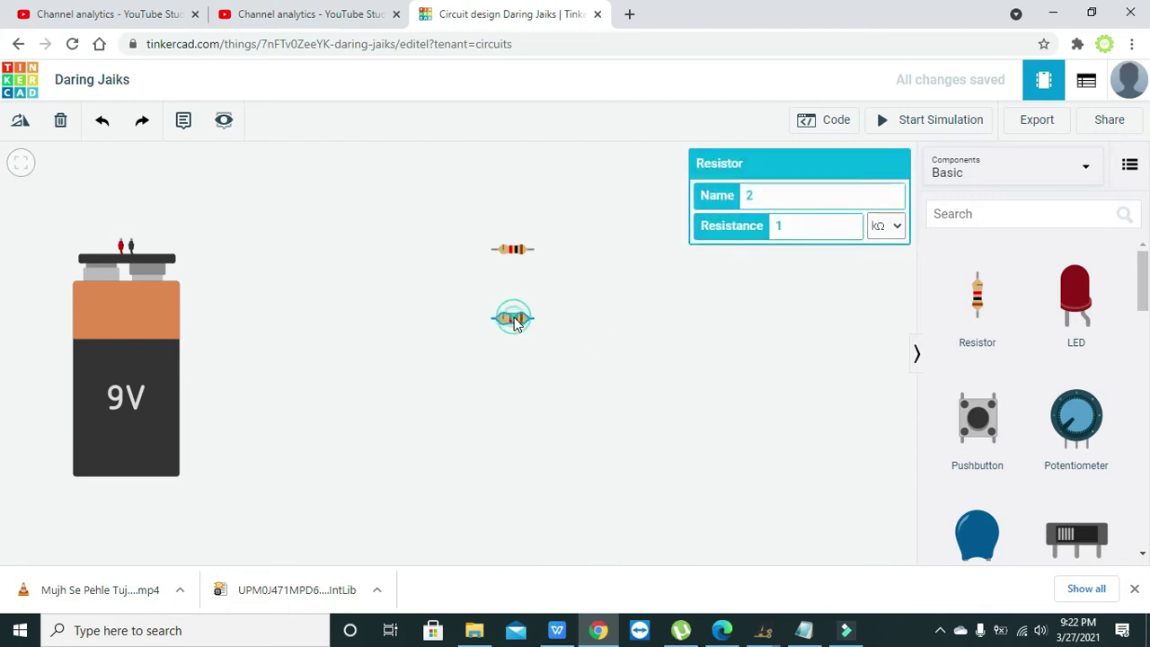
click(796, 226)
text(00)
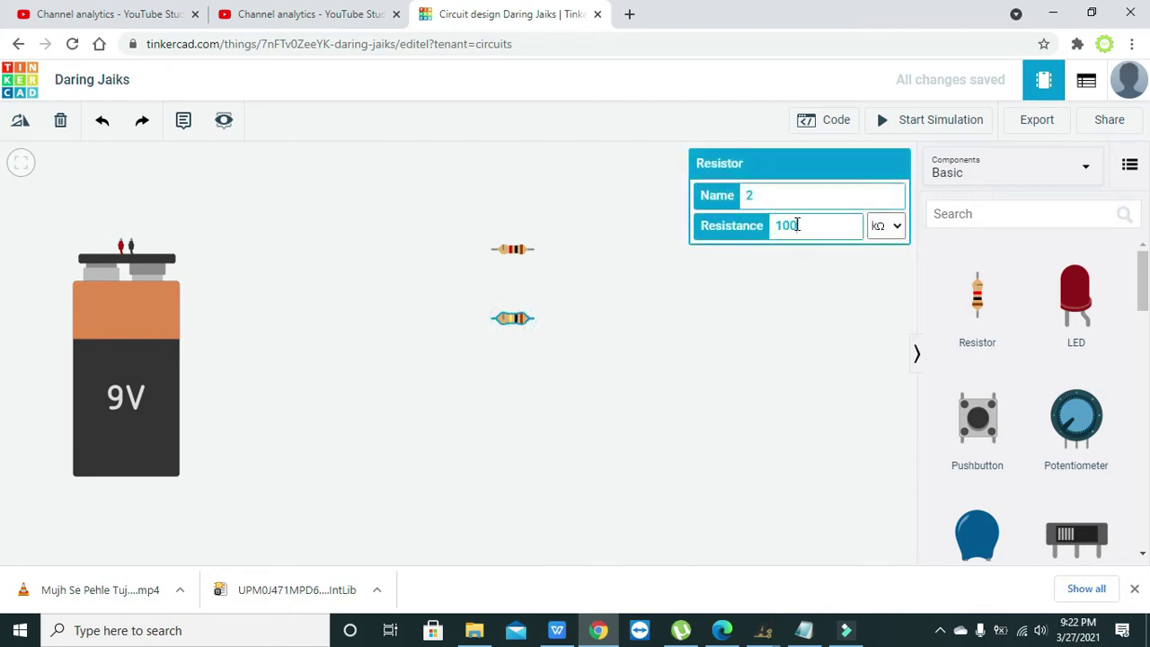
click(897, 230)
click(876, 308)
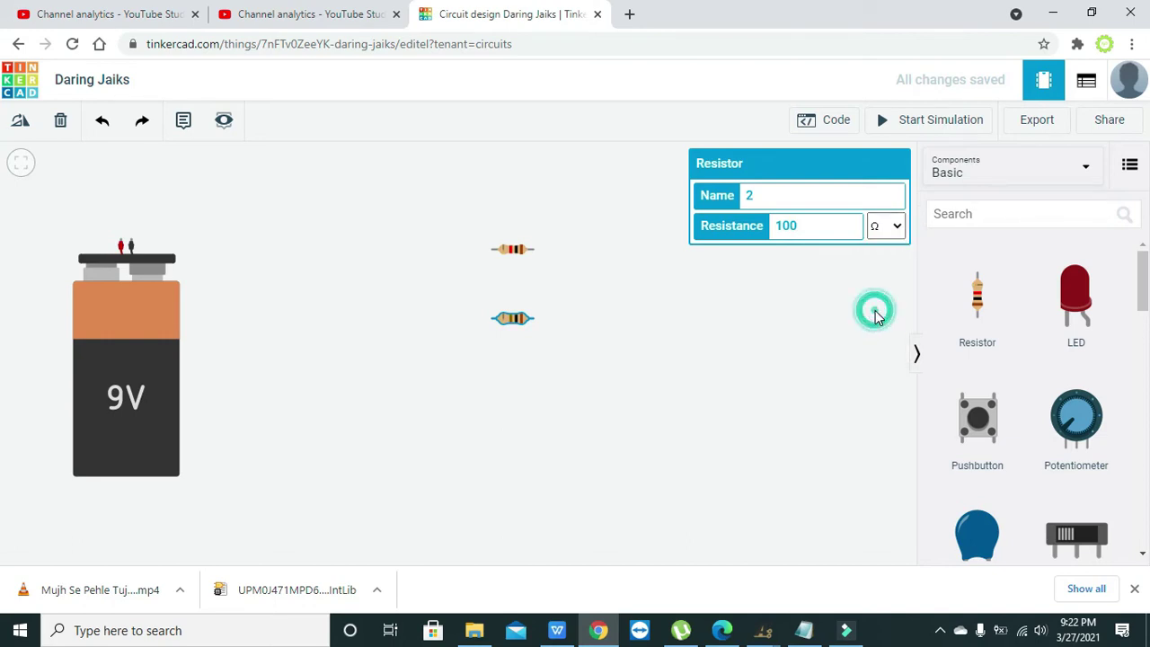
click(539, 364)
Paste a third resistor below the second and set it to 470 Ω.
key(ctrl+v)
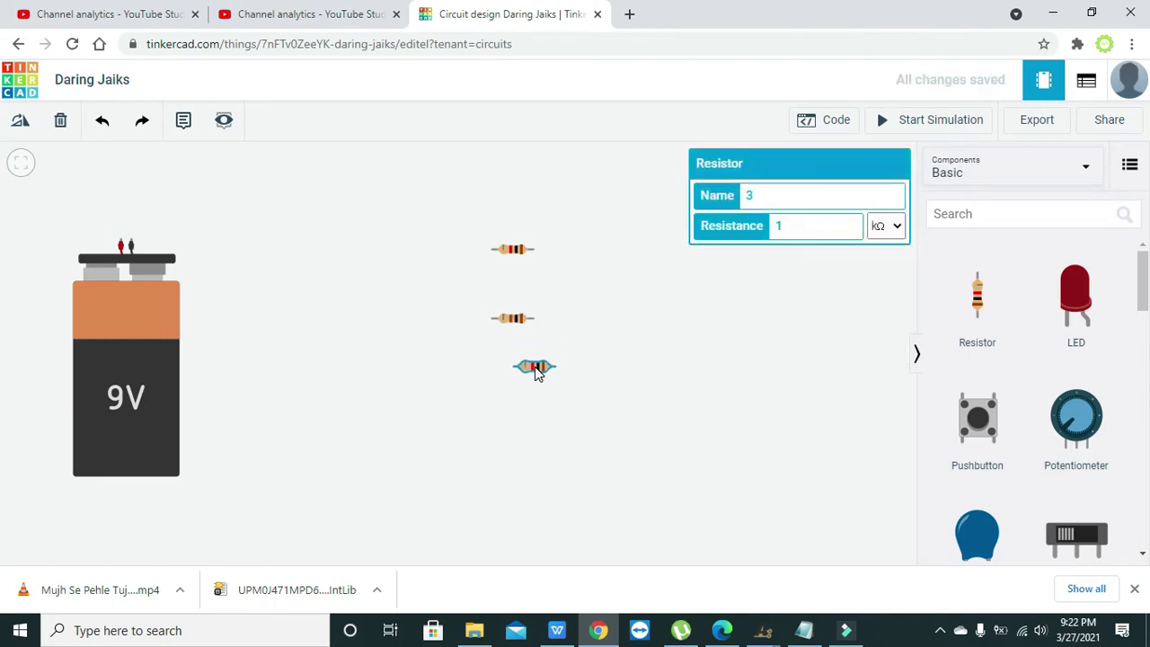
drag(531, 367, 516, 400)
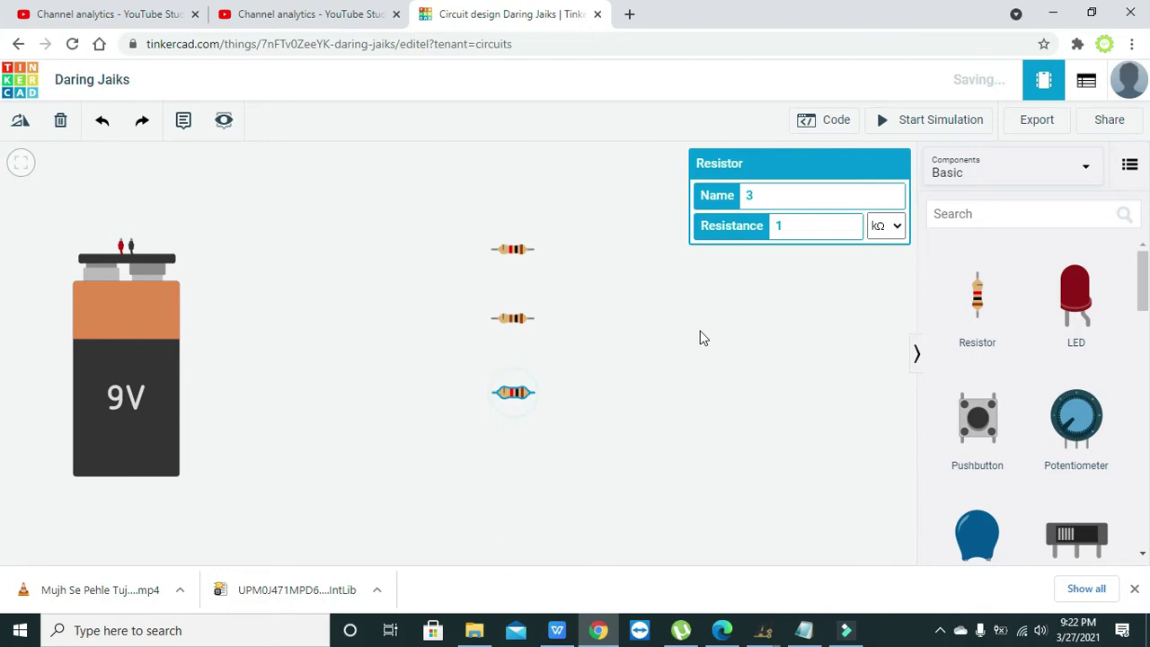
click(899, 226)
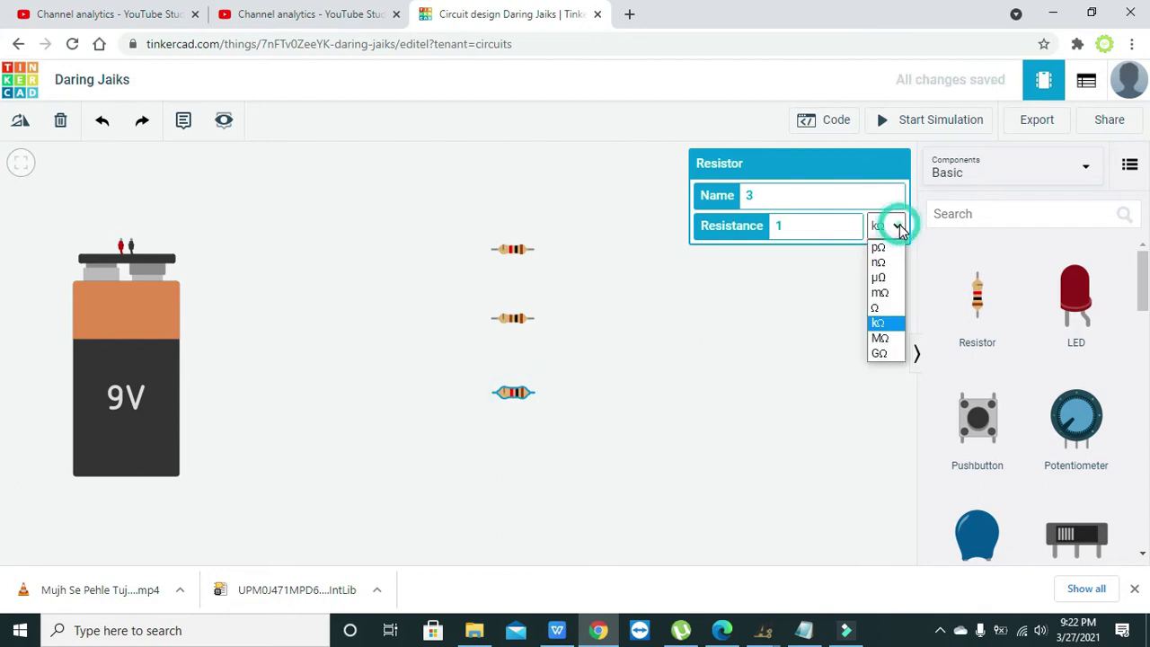
click(881, 305)
click(788, 217)
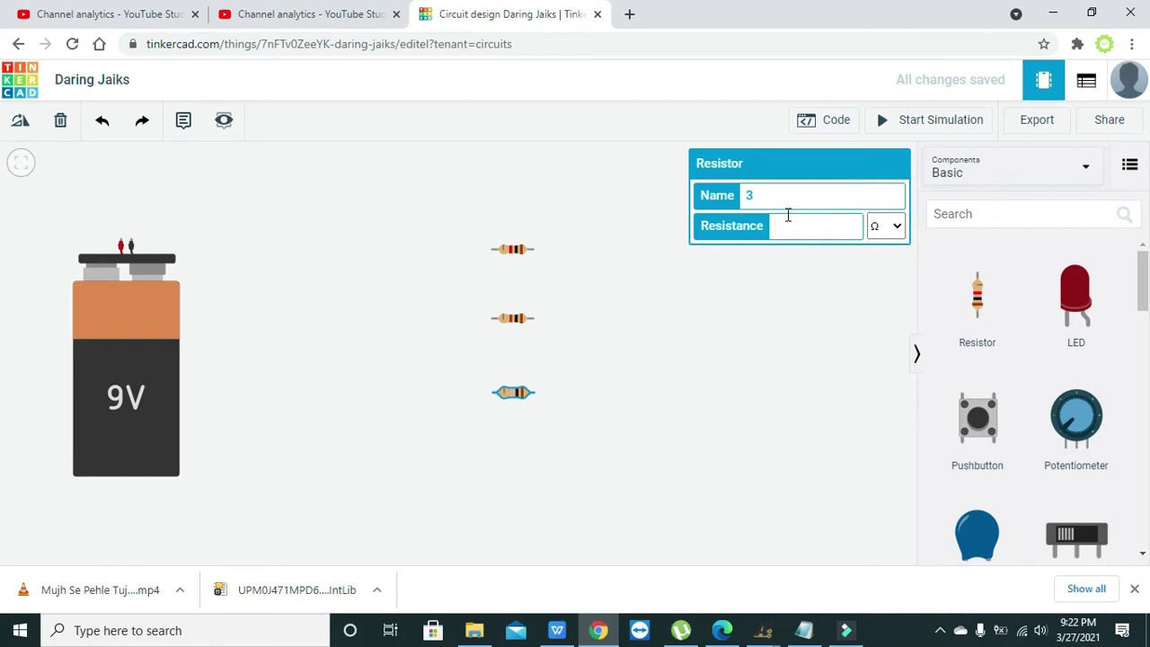
text(470)
click(573, 386)
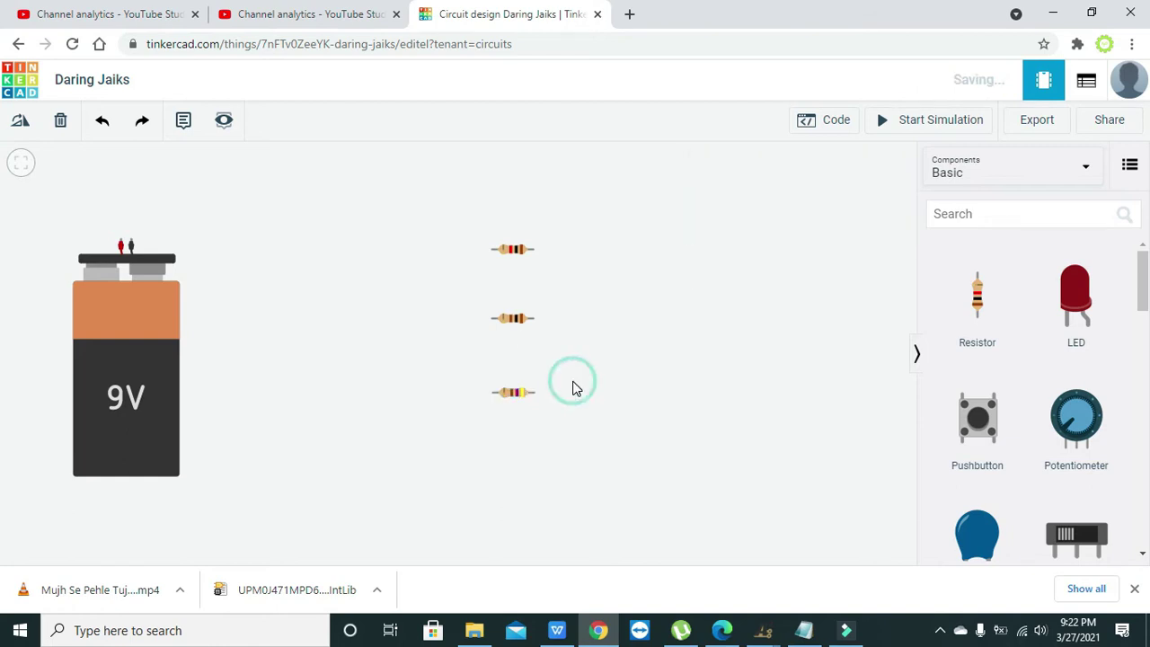
Run a bent wire from the top resistor's right end to the bottom resistor's right end.
click(531, 249)
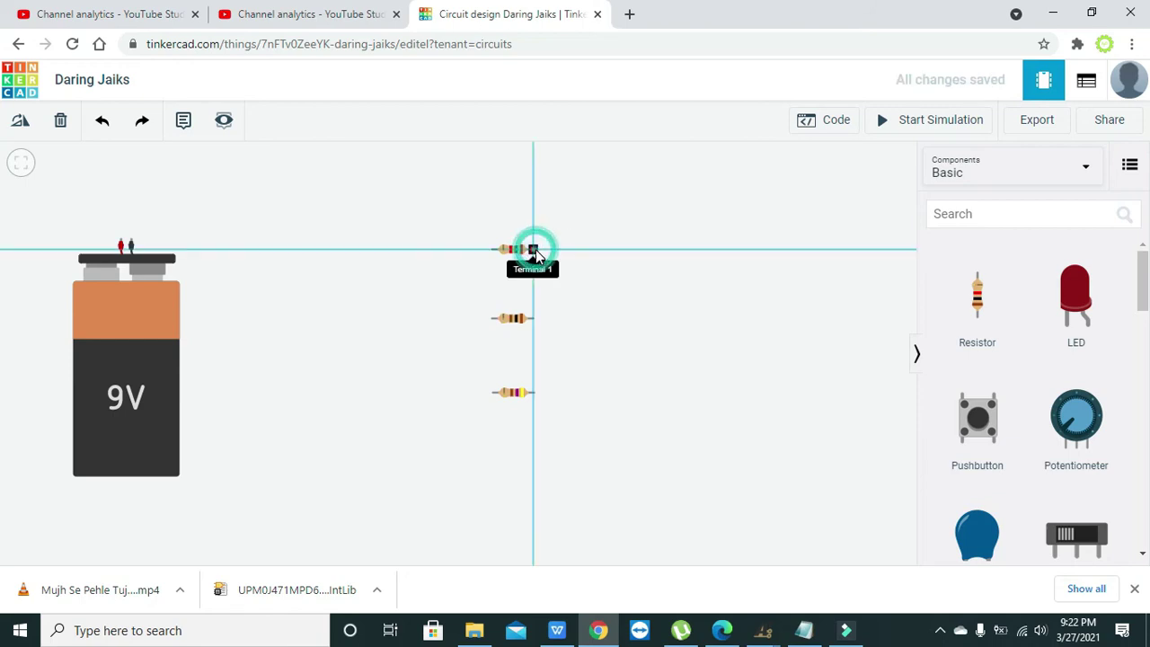
click(578, 251)
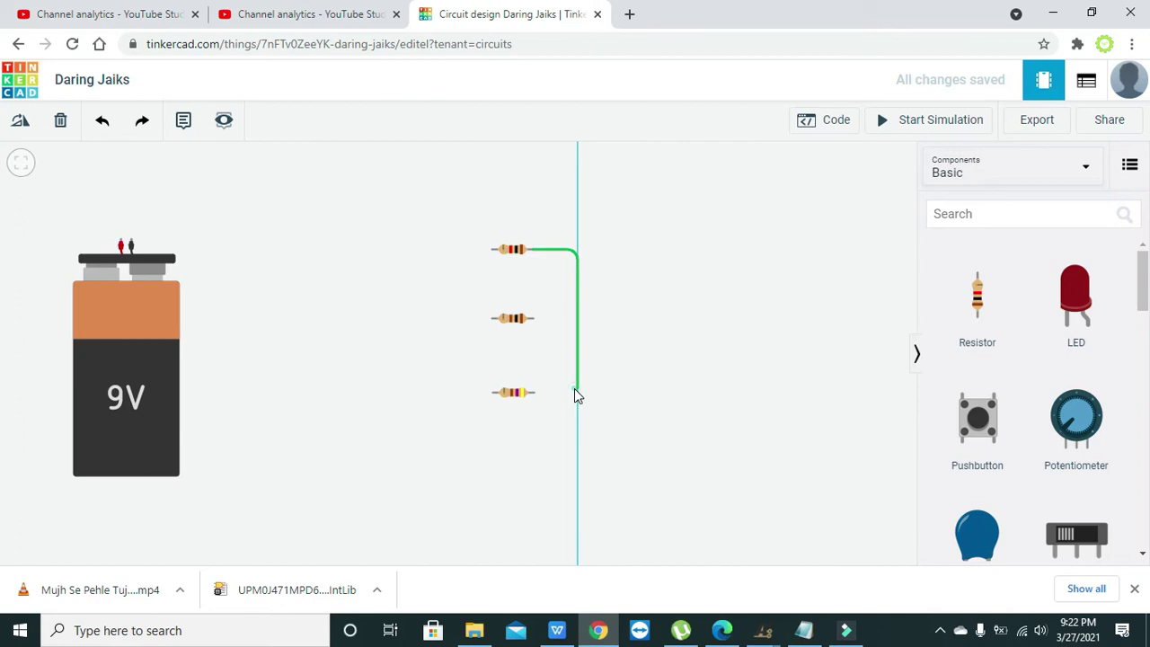
click(575, 389)
click(536, 394)
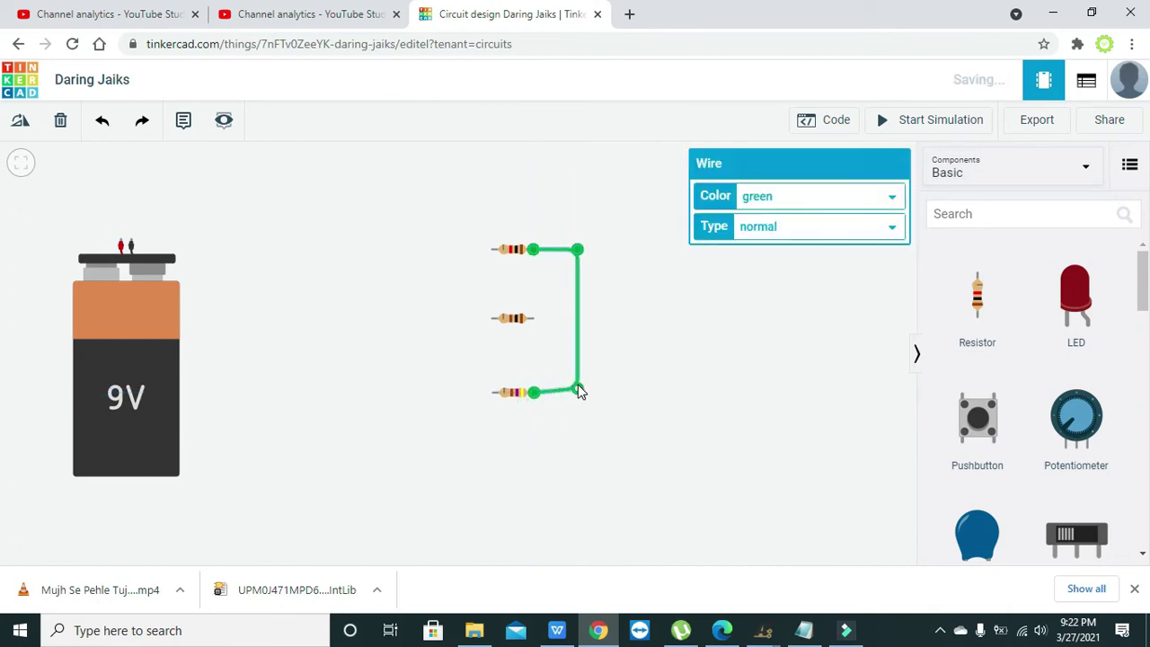
drag(577, 390, 611, 395)
drag(577, 250, 621, 249)
drag(616, 393, 622, 393)
Chain the right ends middle-to-top and bottom-to-middle, deleting the redundant outer wire.
click(533, 317)
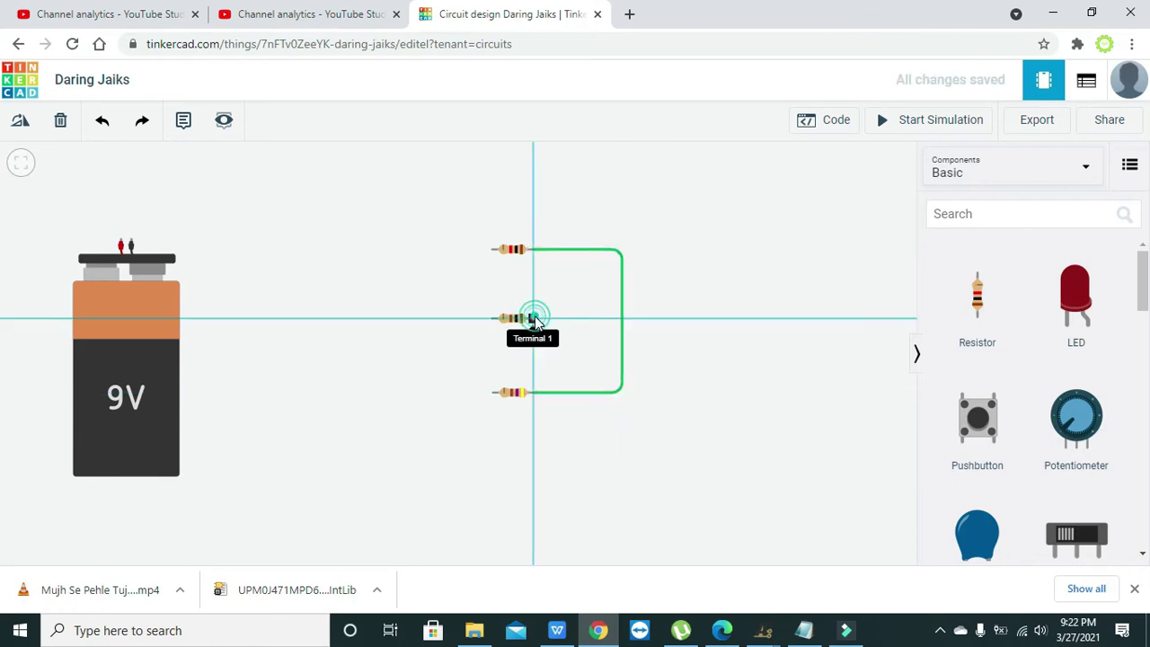
click(533, 250)
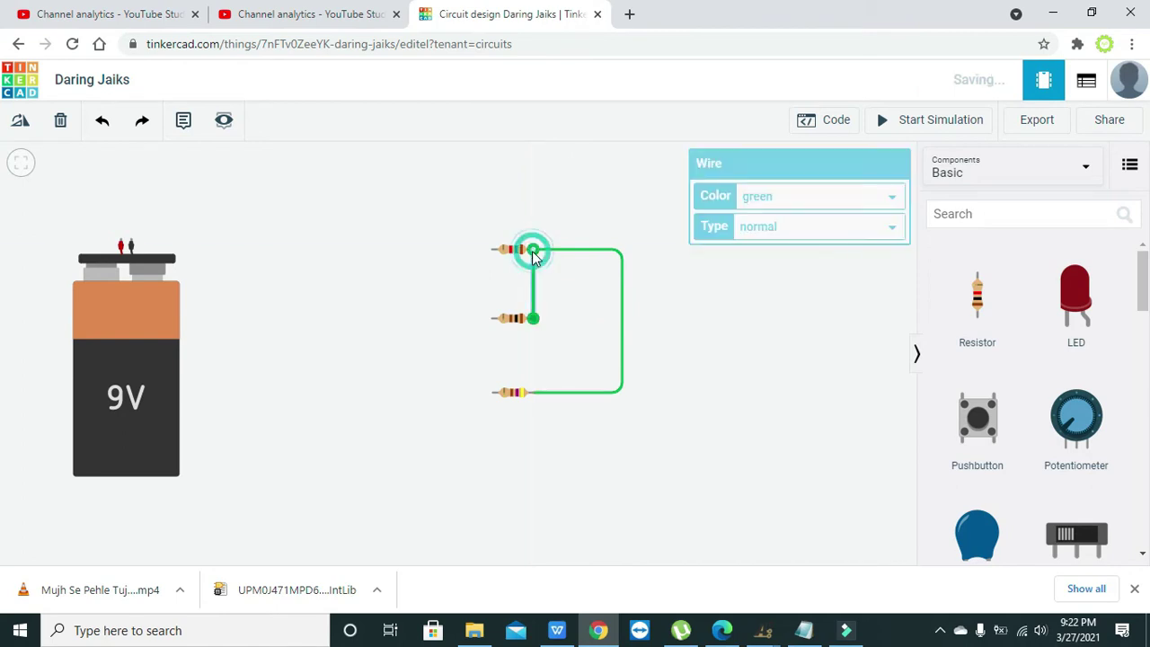
click(533, 393)
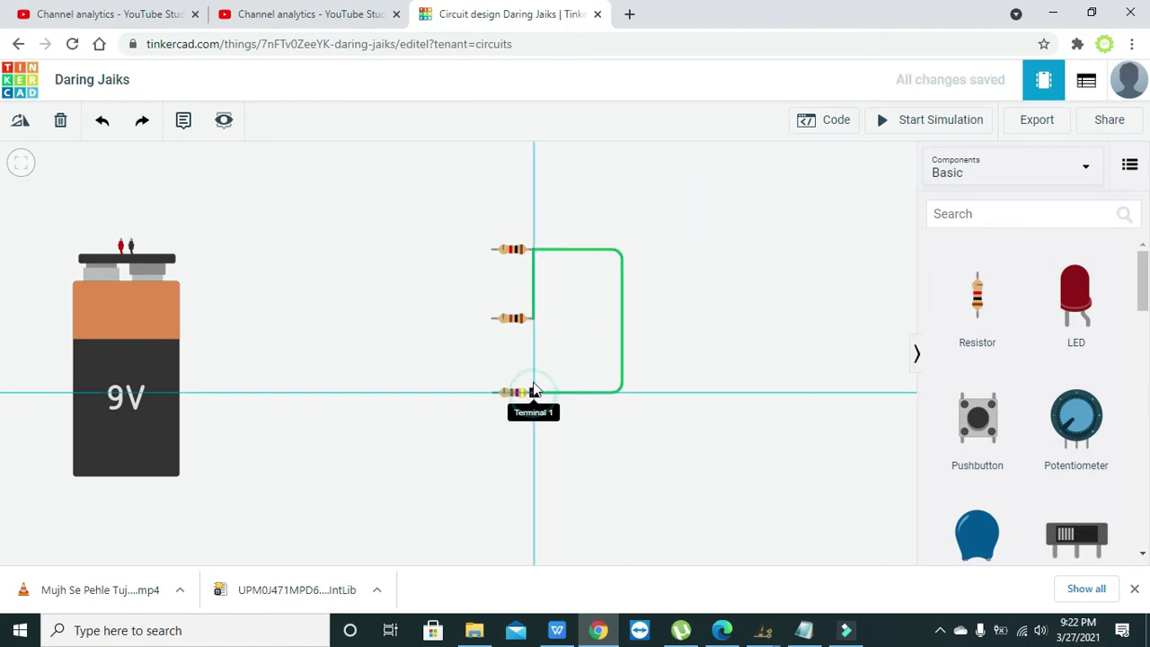
click(533, 319)
click(622, 336)
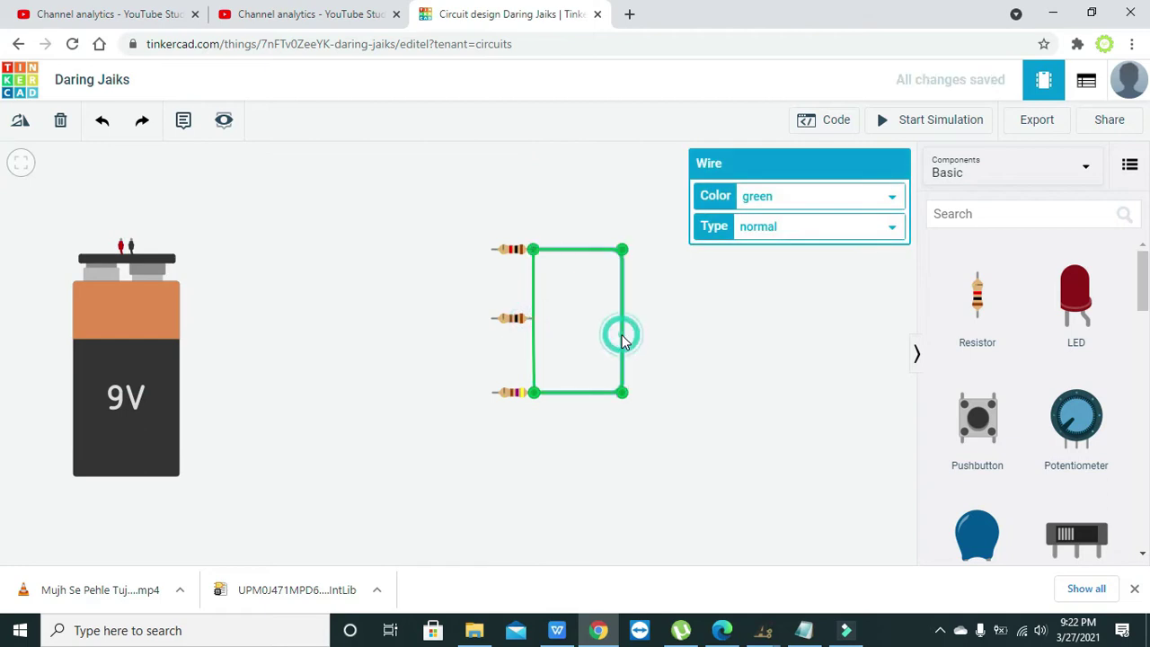
key(Delete)
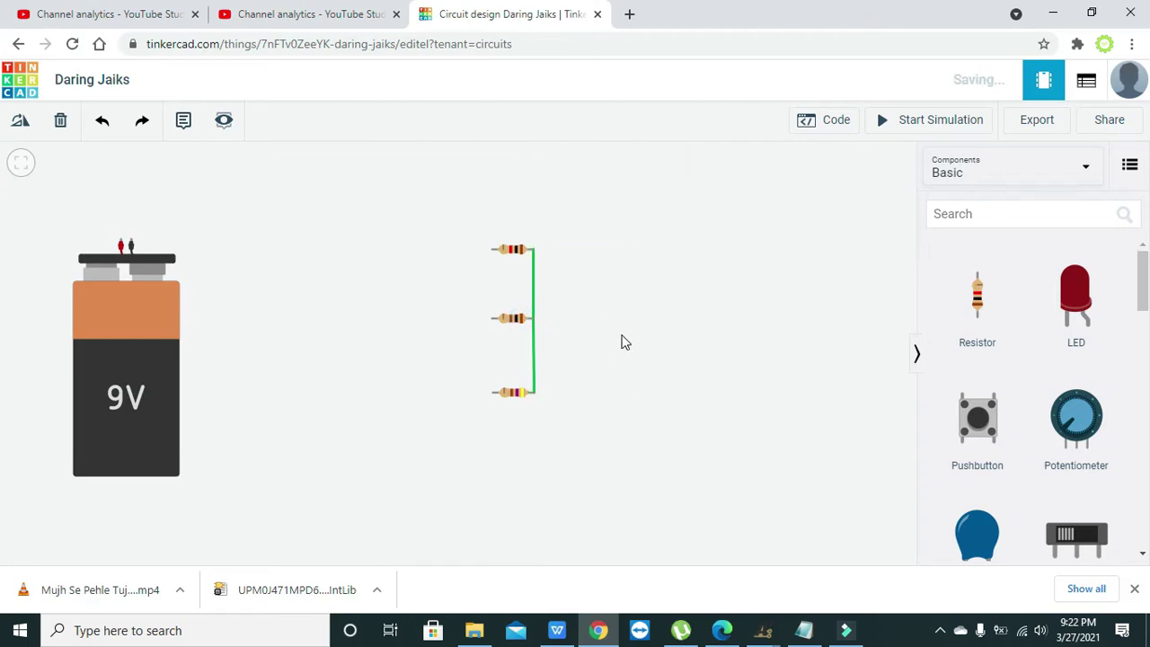
Align the middle resistor with the others and cancel a wire started from the top resistor.
click(515, 321)
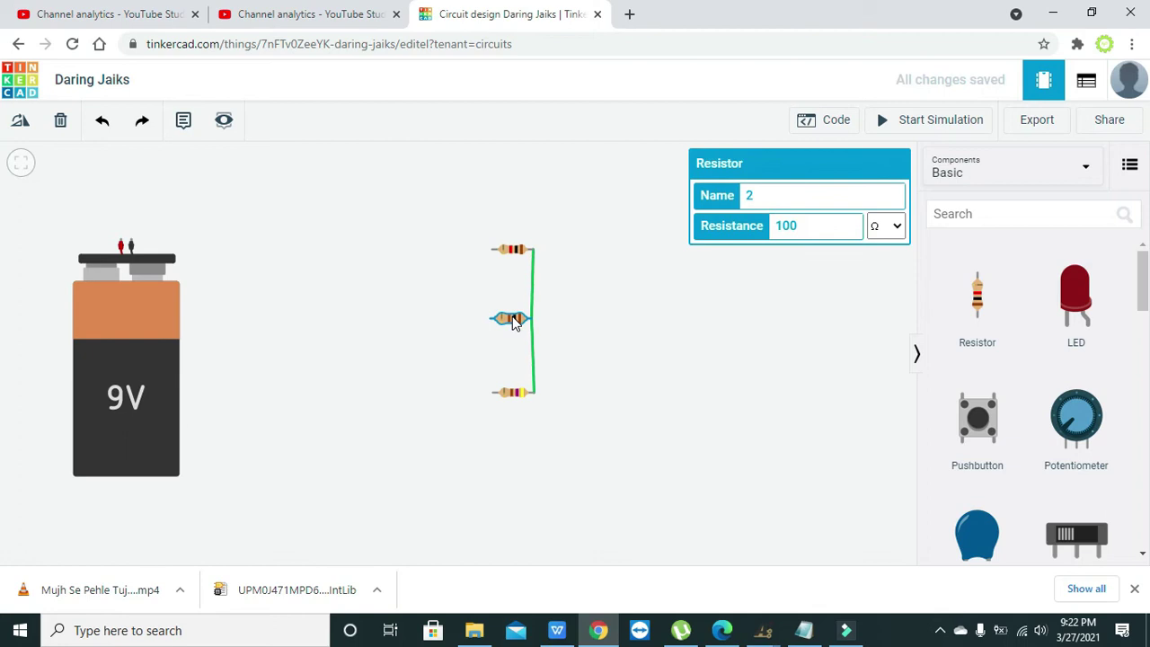
drag(515, 321, 516, 319)
click(584, 345)
click(507, 327)
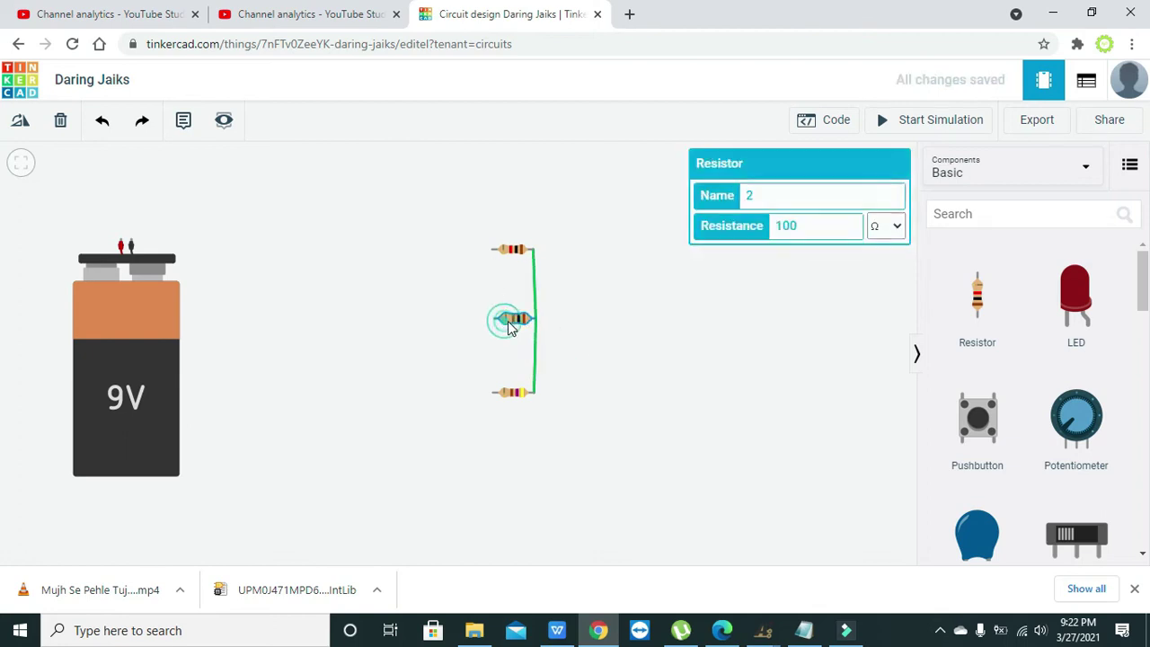
drag(506, 329, 516, 321)
click(595, 332)
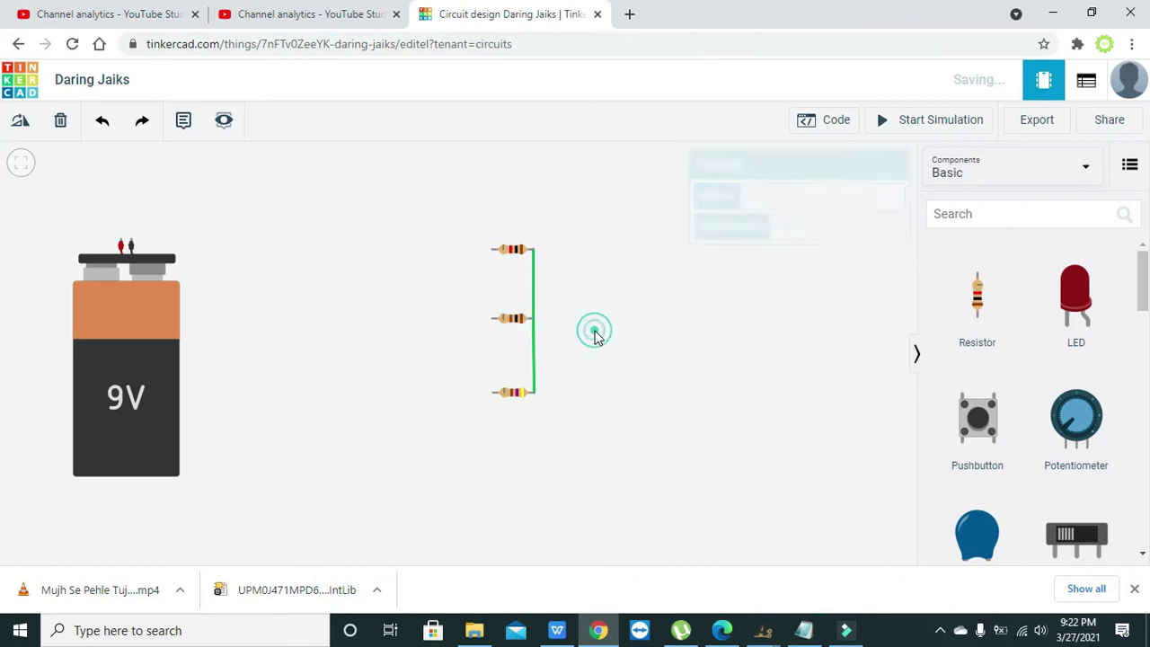
click(491, 251)
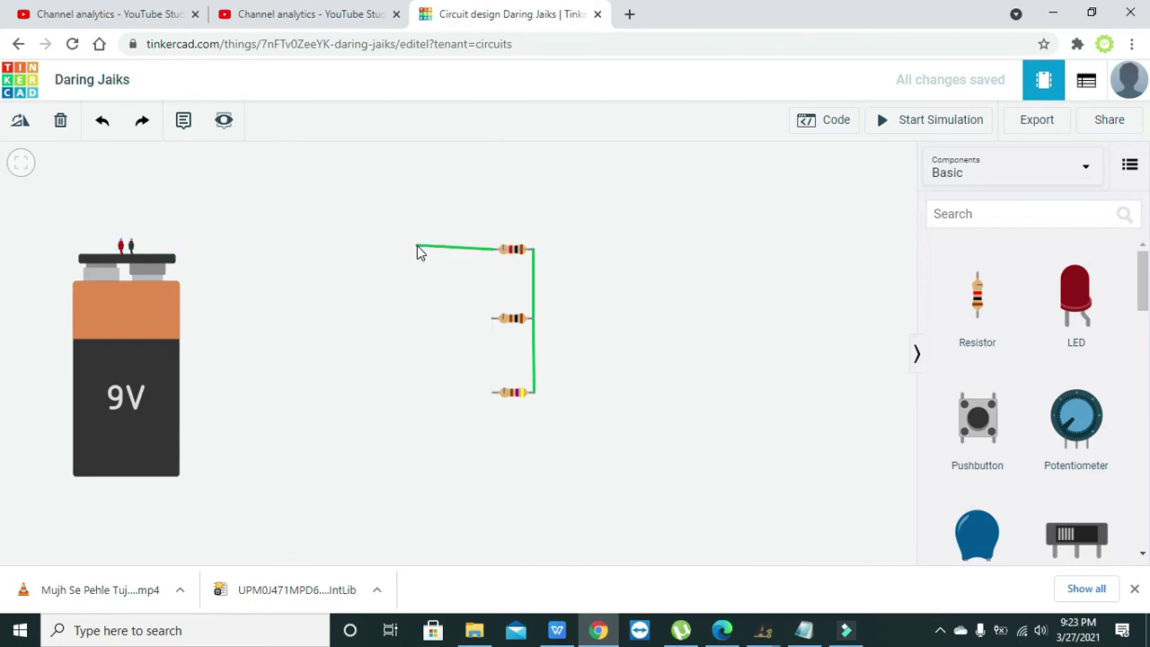
key(Escape)
Search for 'meter' and place three multimeters stacked left of the three resistors.
click(986, 216)
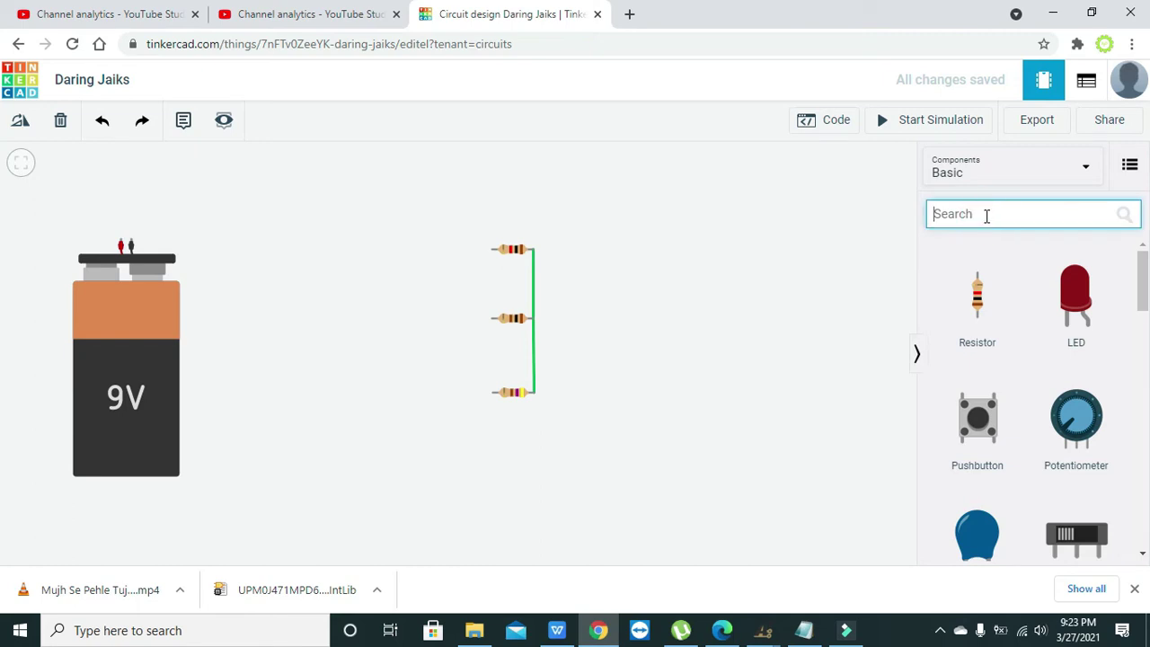
text(meters)
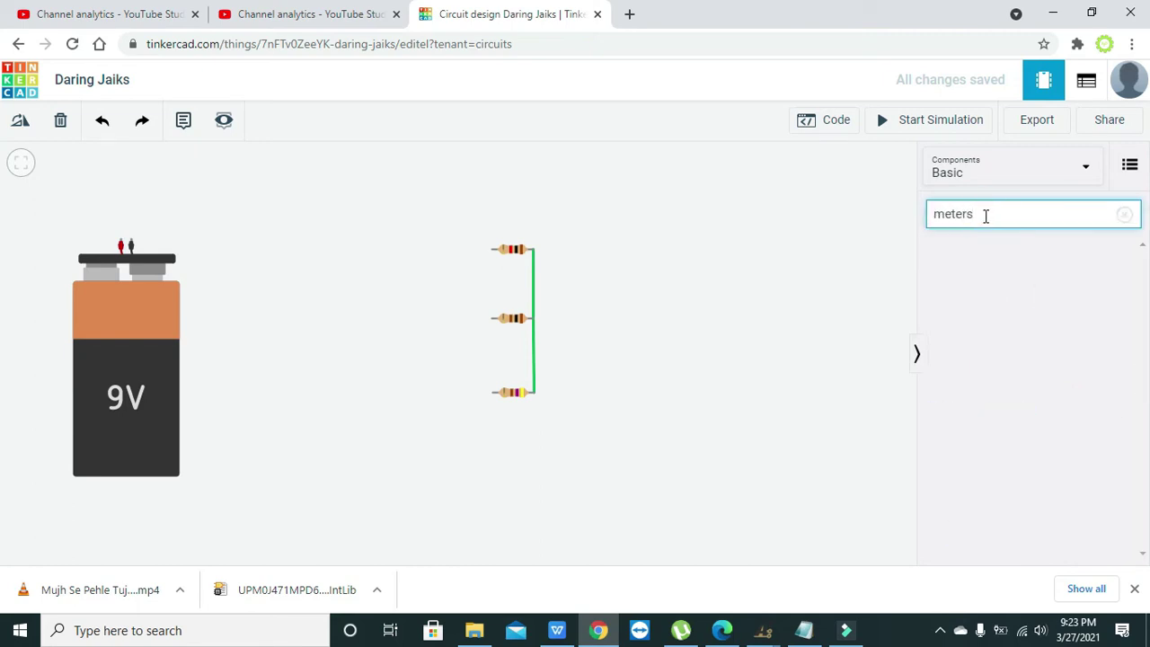
key(BackSpace)
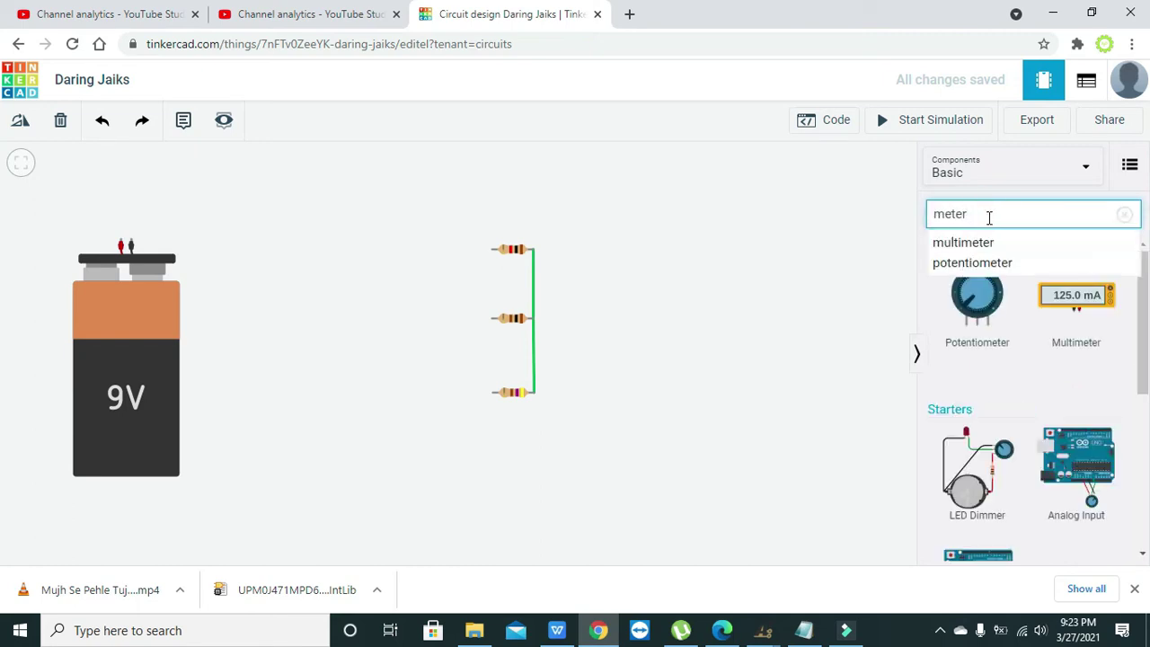
drag(1078, 300, 349, 255)
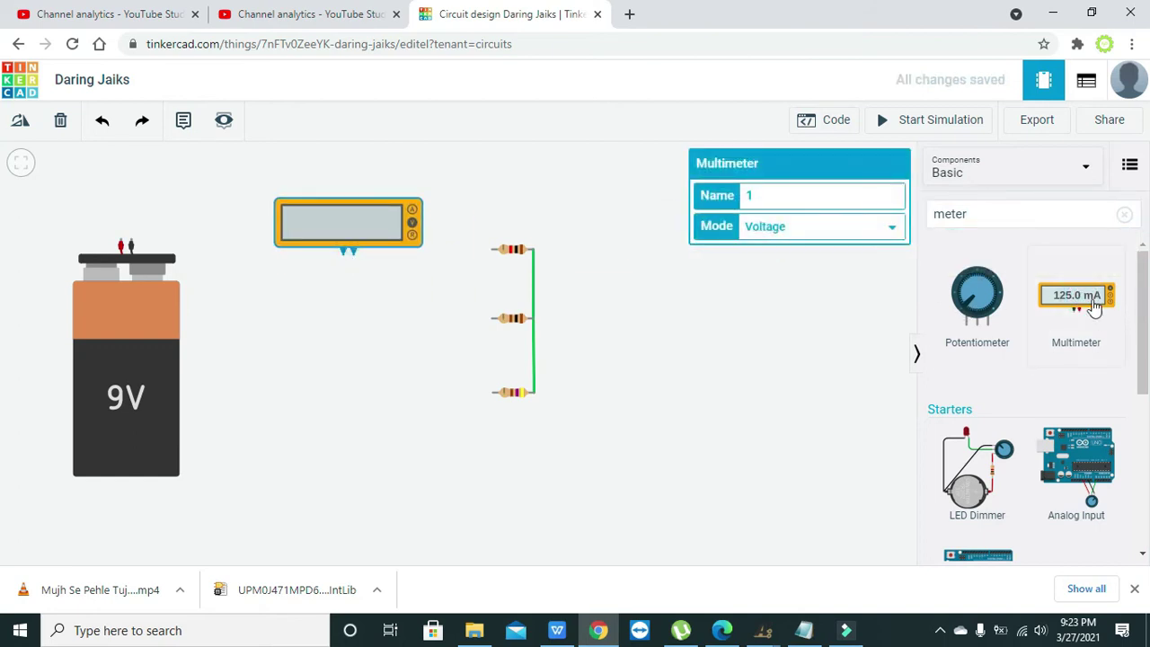
drag(1090, 303, 350, 356)
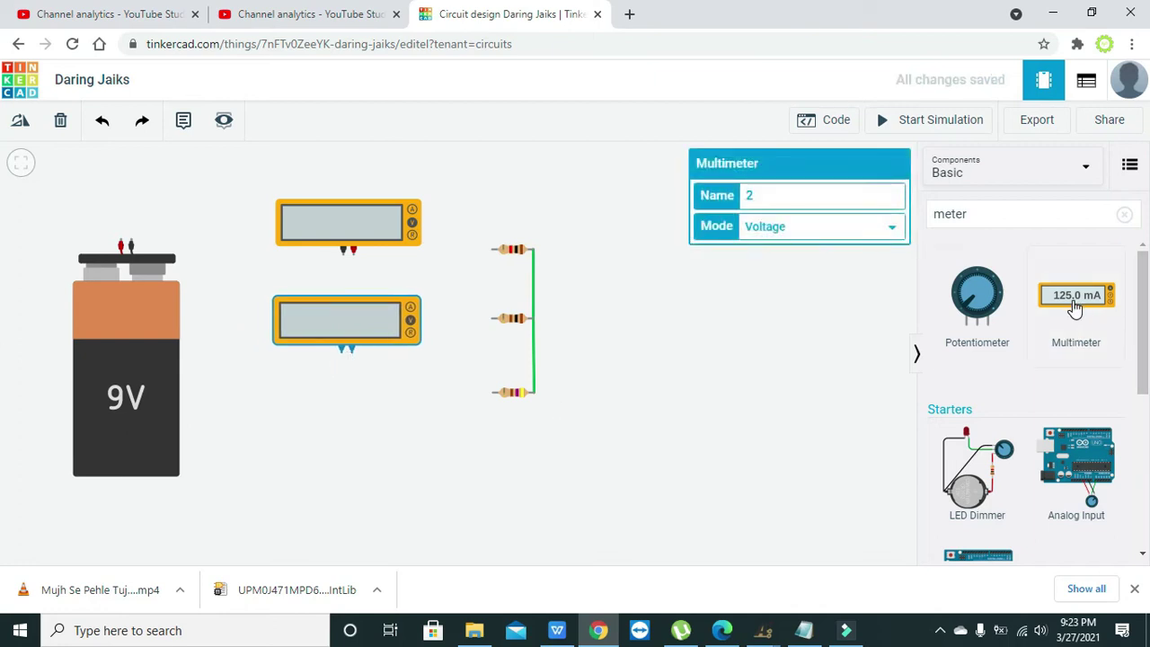
drag(1076, 309, 348, 451)
click(393, 368)
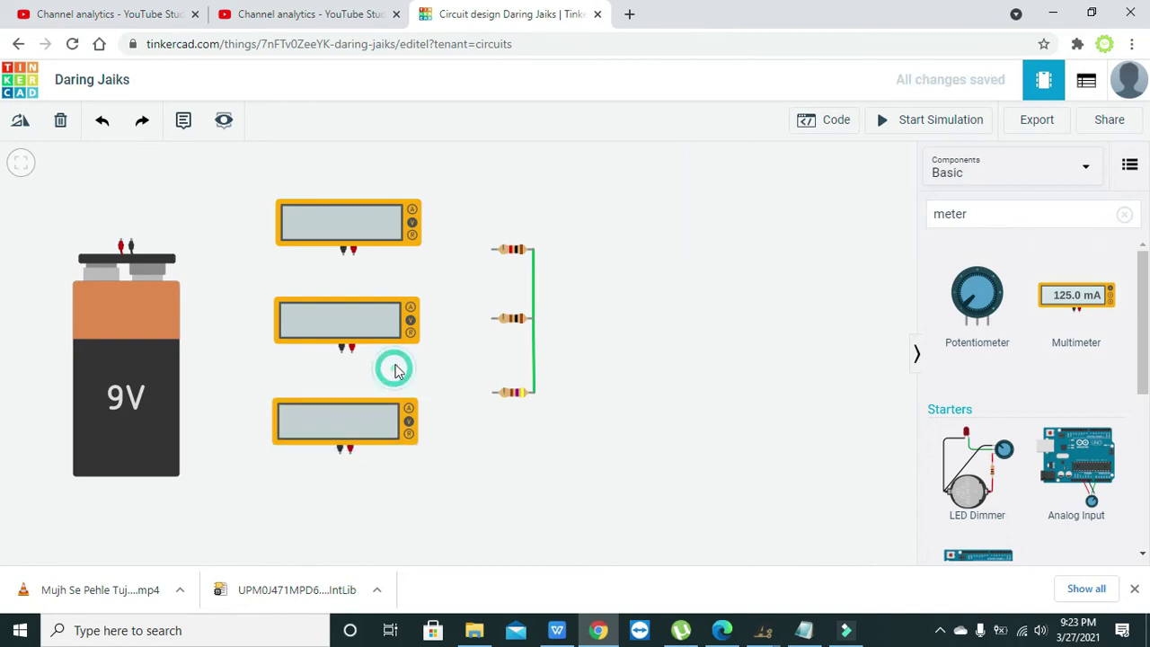
Wire the top, middle and bottom resistors' left ends to their multimeters' positive terminals.
click(491, 252)
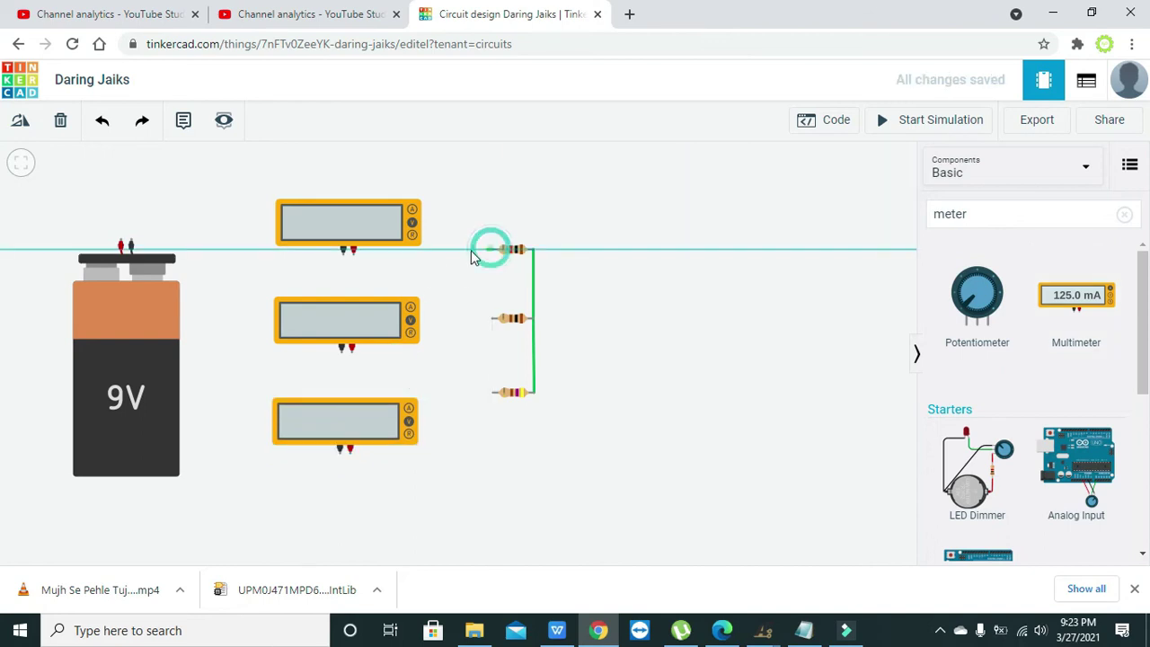
click(353, 252)
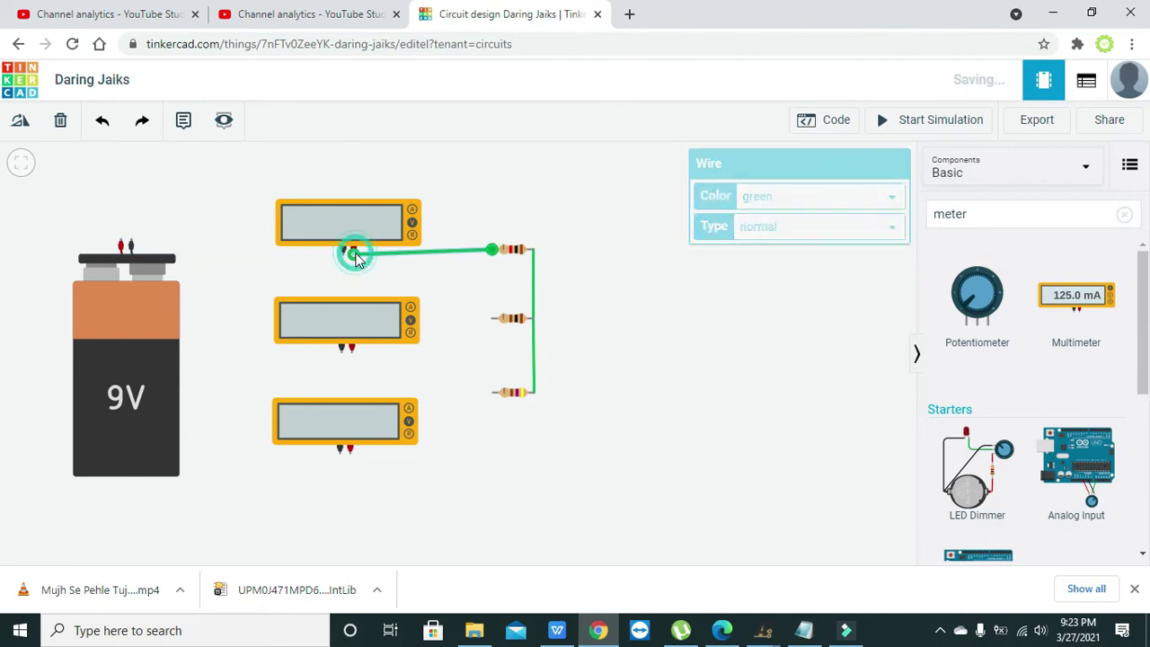
drag(469, 253, 481, 260)
click(489, 286)
click(493, 318)
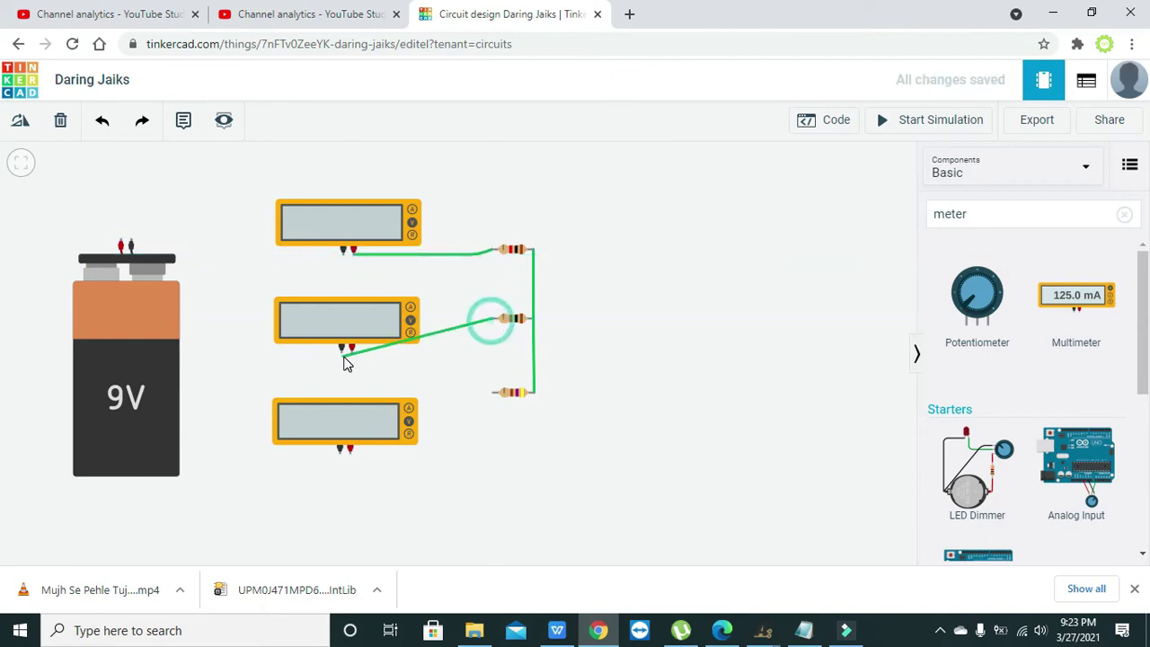
click(352, 352)
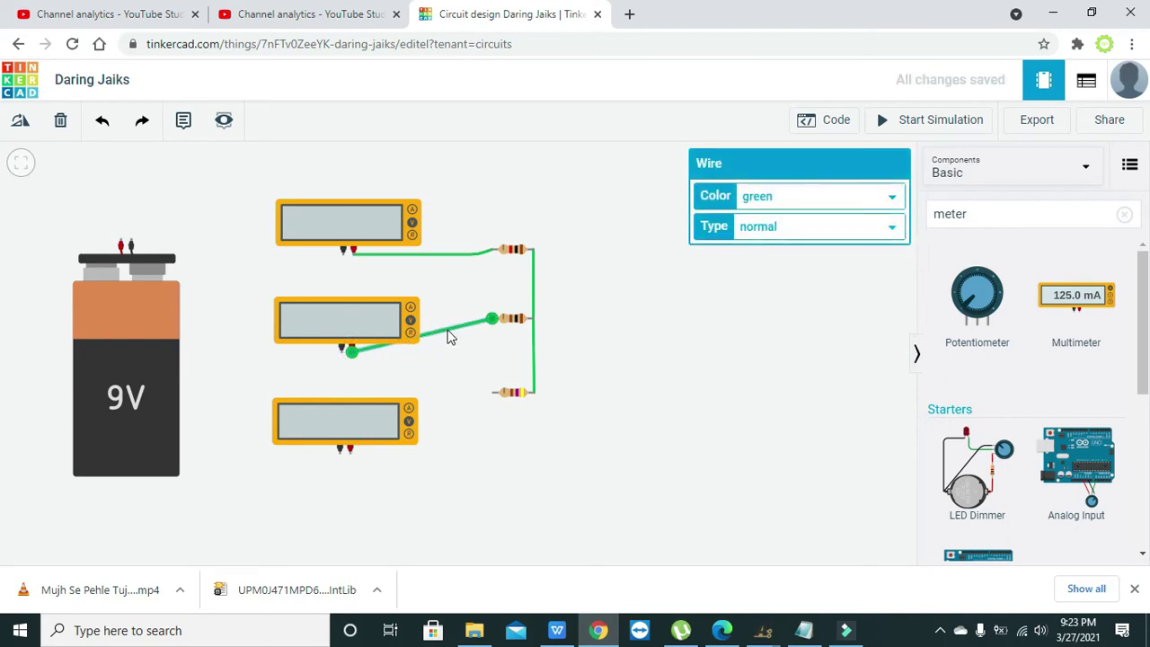
drag(449, 334, 446, 318)
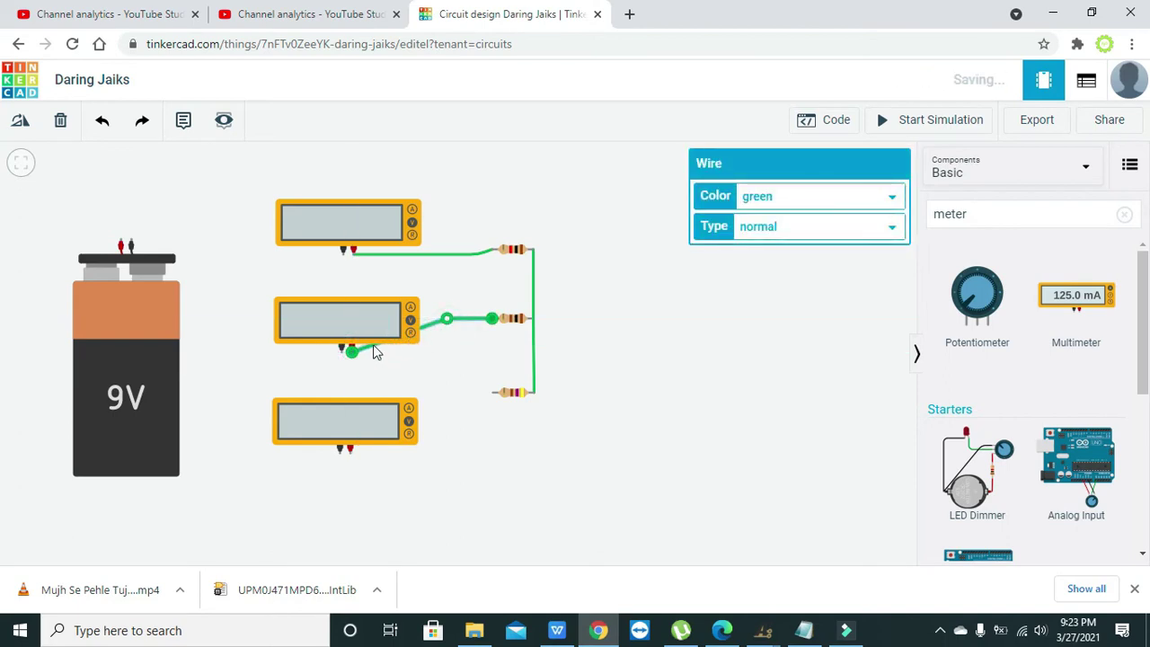
drag(372, 344, 450, 360)
click(481, 359)
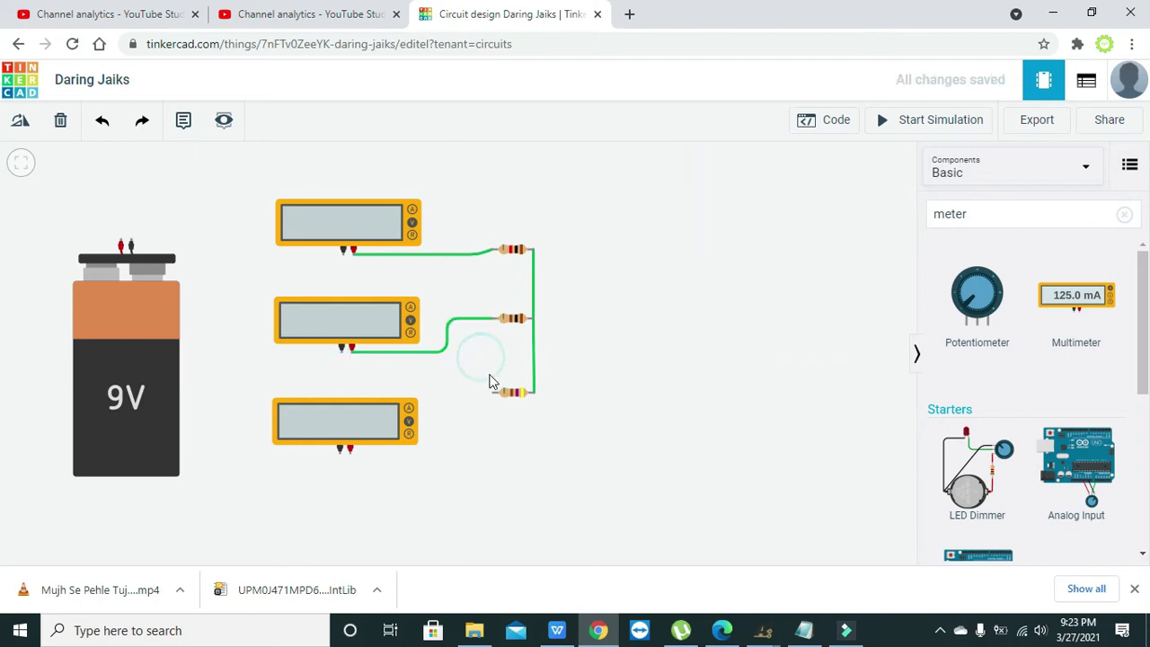
drag(493, 394, 454, 396)
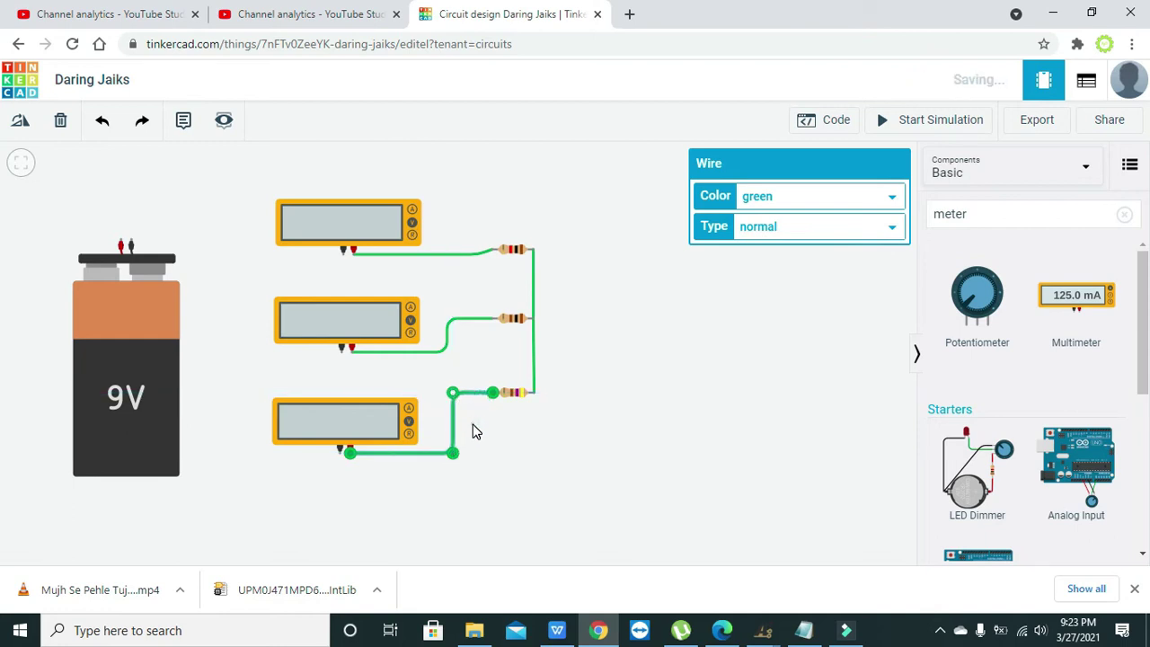
Route a wire from the top meter's negative terminal down the left to the middle meter's negative.
click(473, 422)
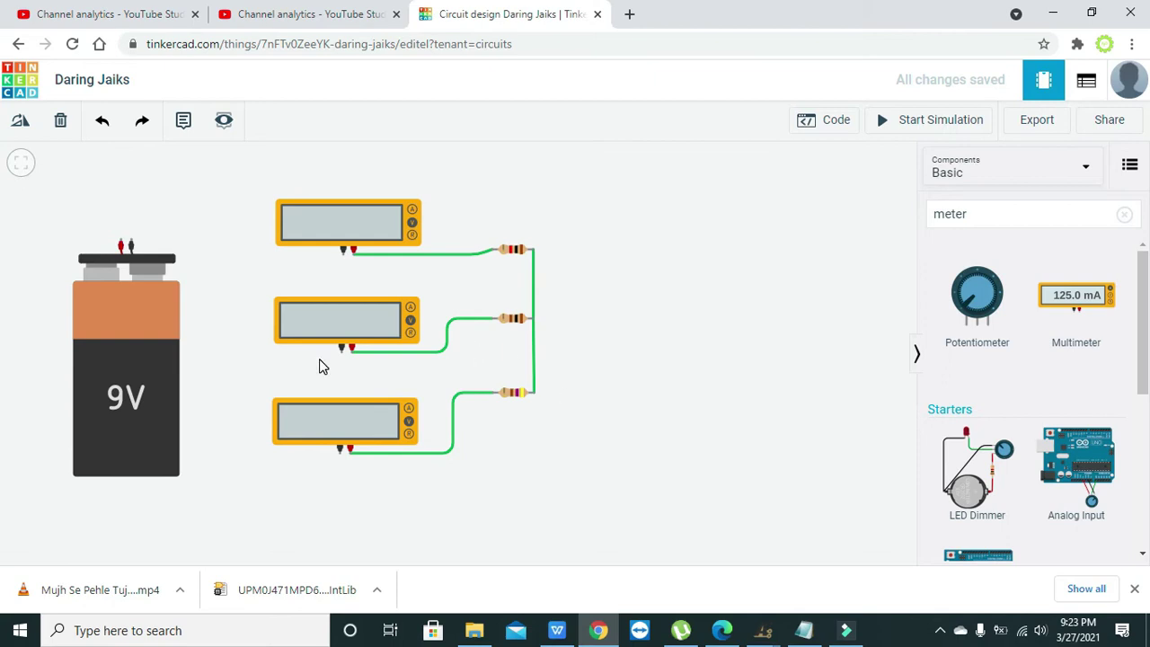
click(342, 251)
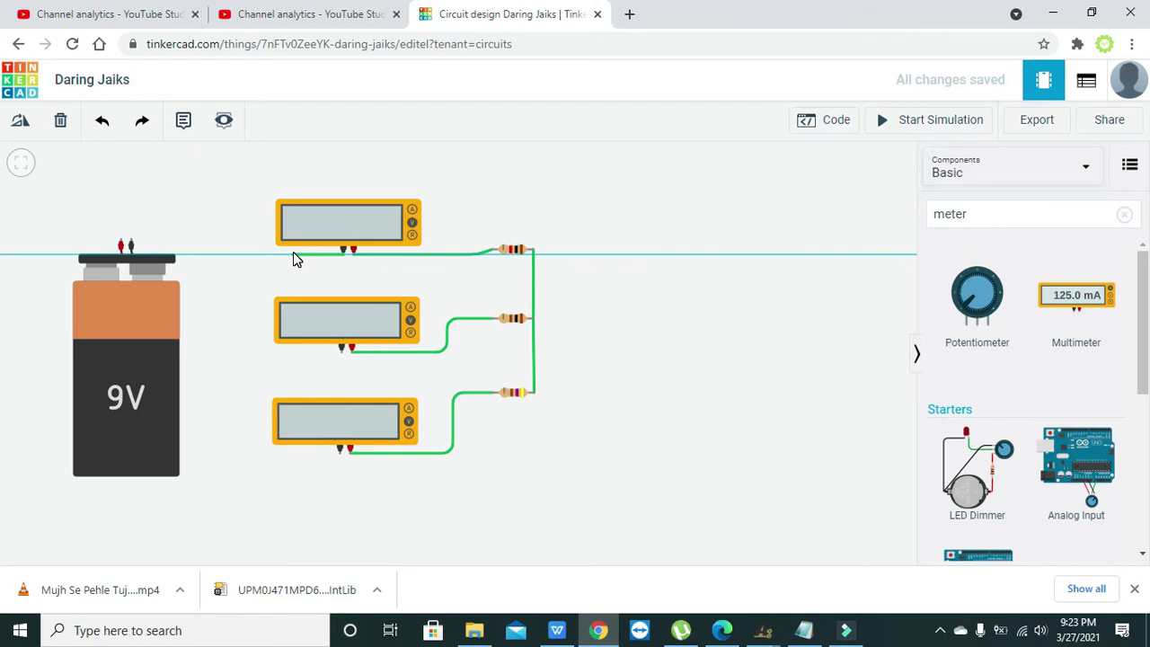
click(267, 253)
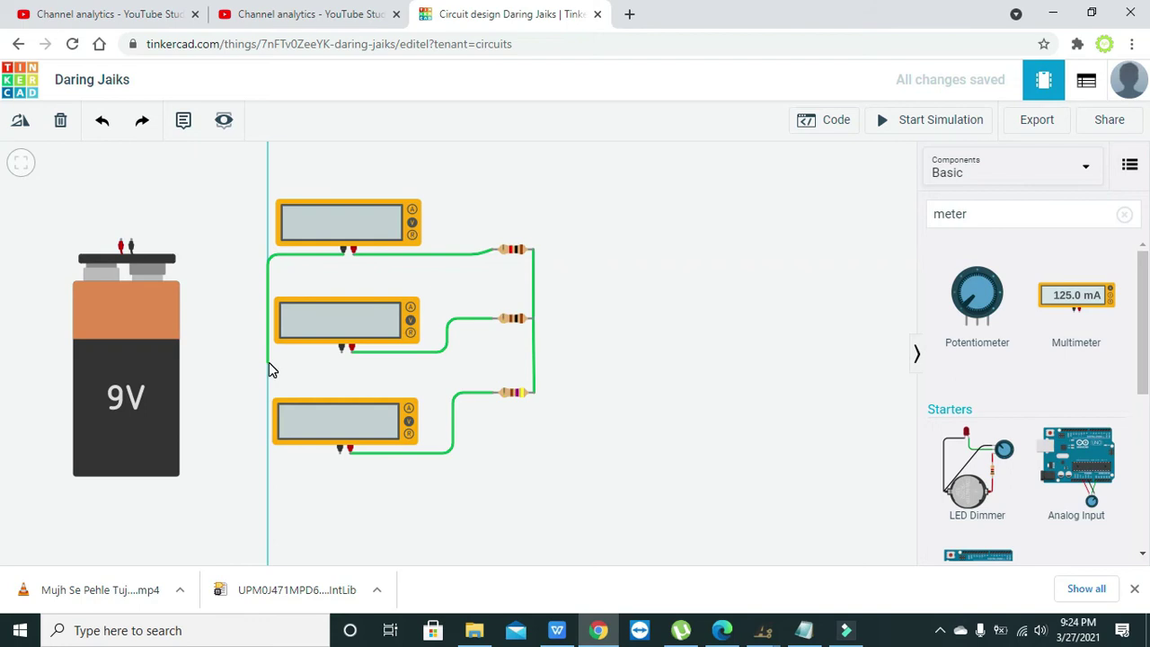
click(268, 362)
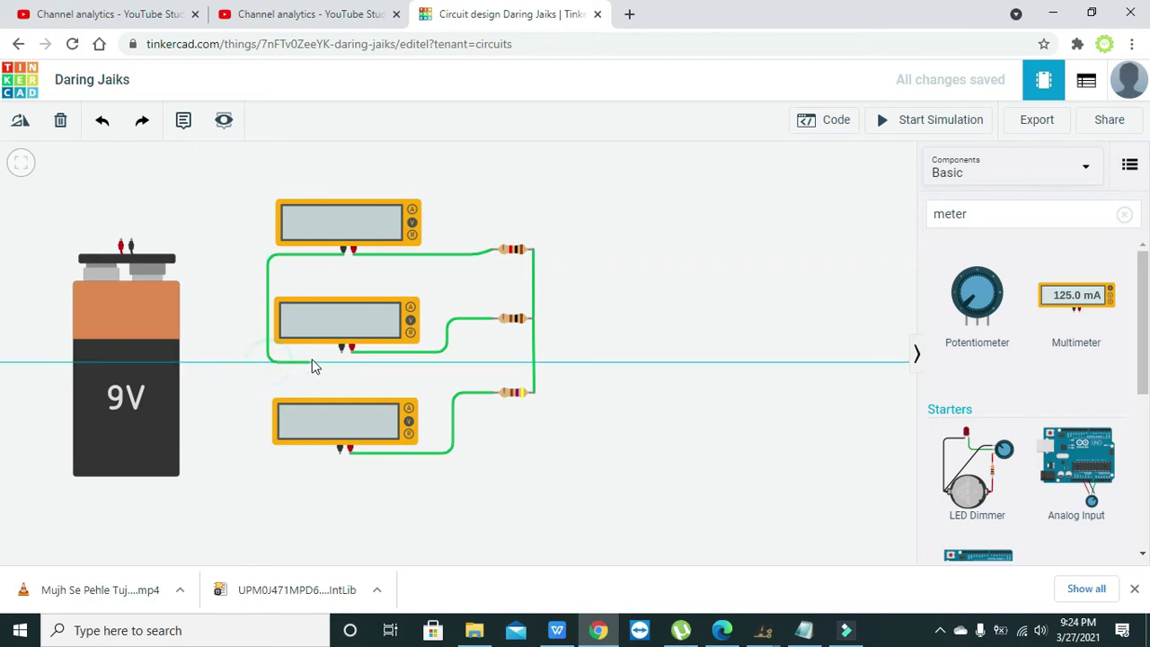
click(343, 351)
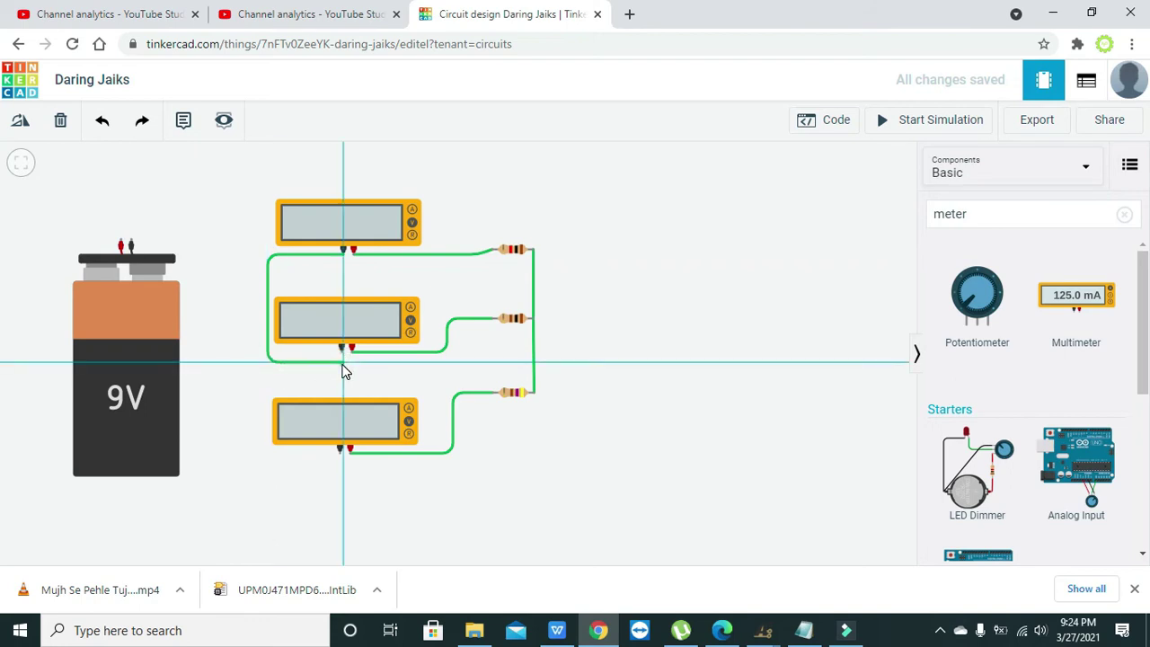
click(342, 353)
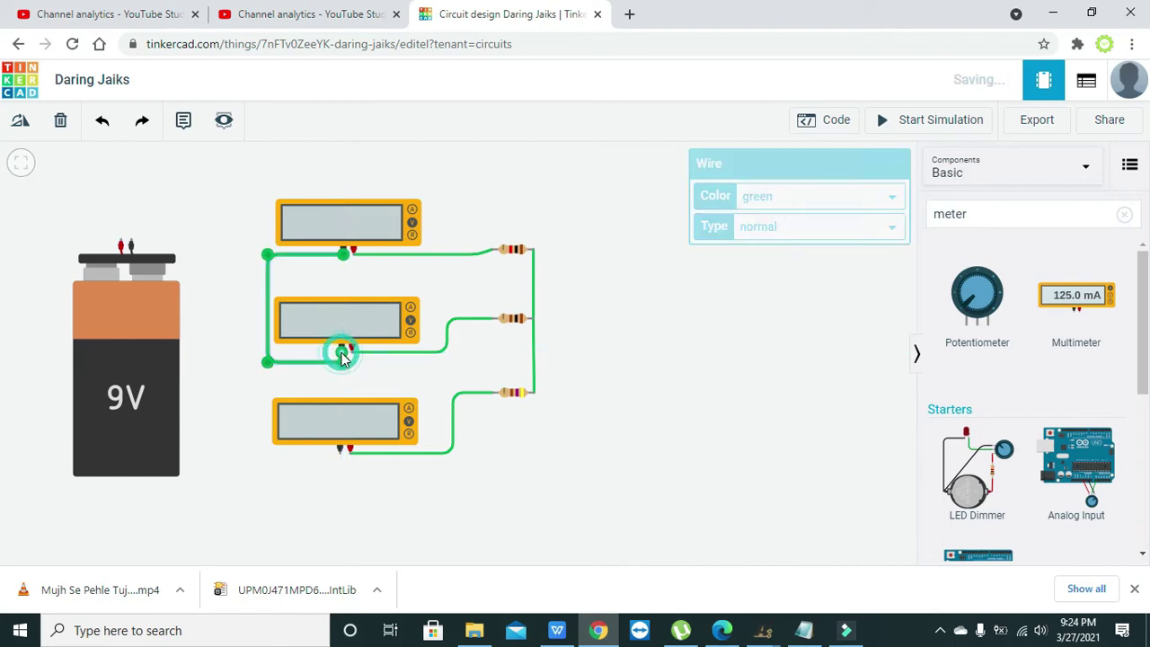
Run a second wire from the bottom meter's negative terminal up to the middle meter's negative.
click(339, 450)
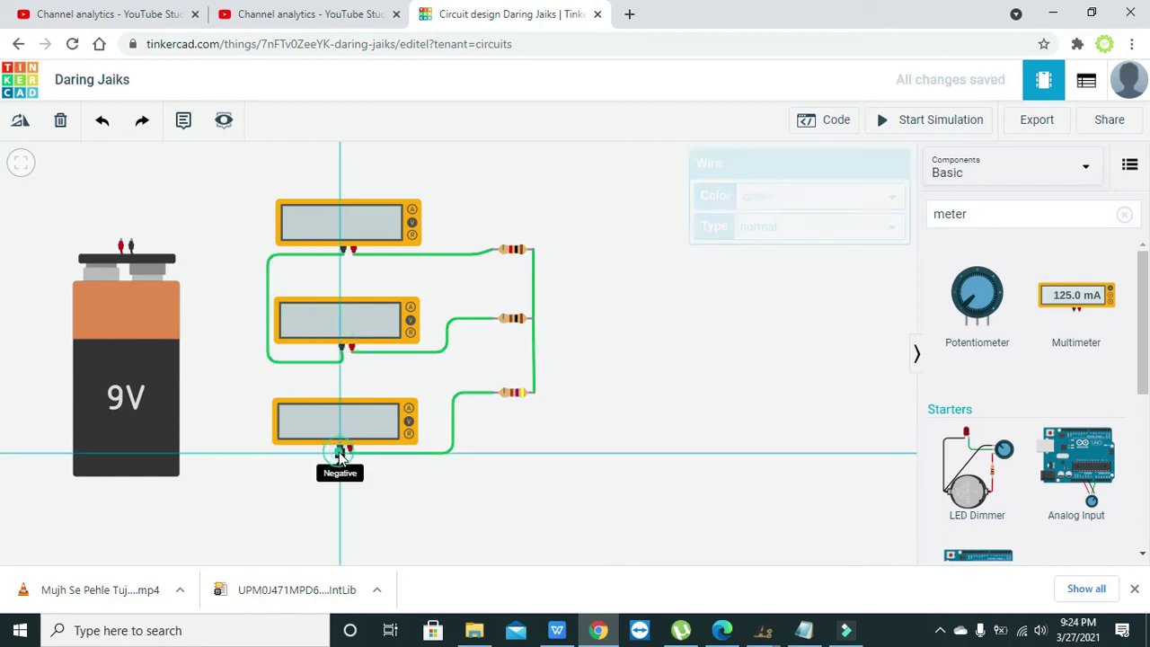
click(254, 454)
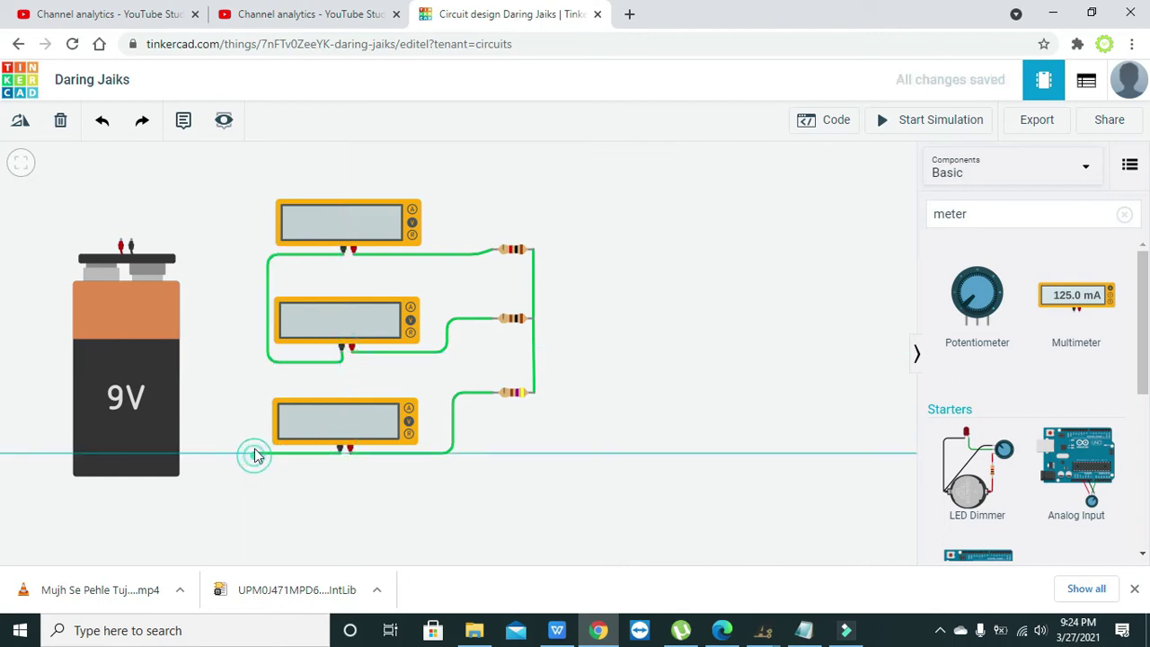
click(252, 368)
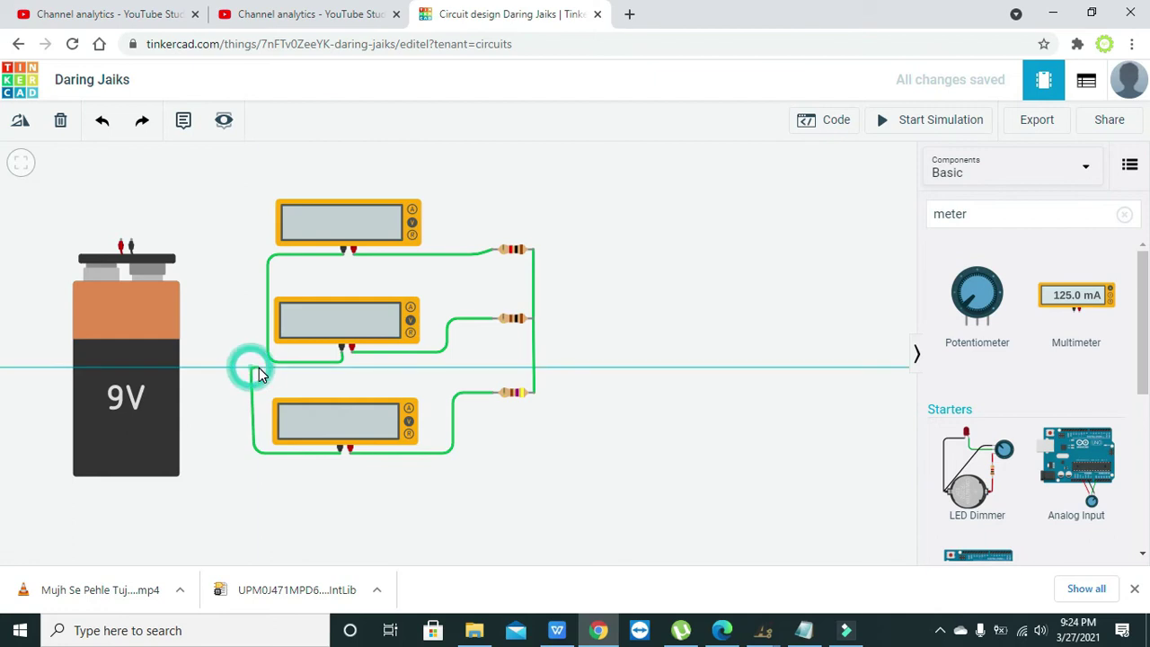
click(342, 352)
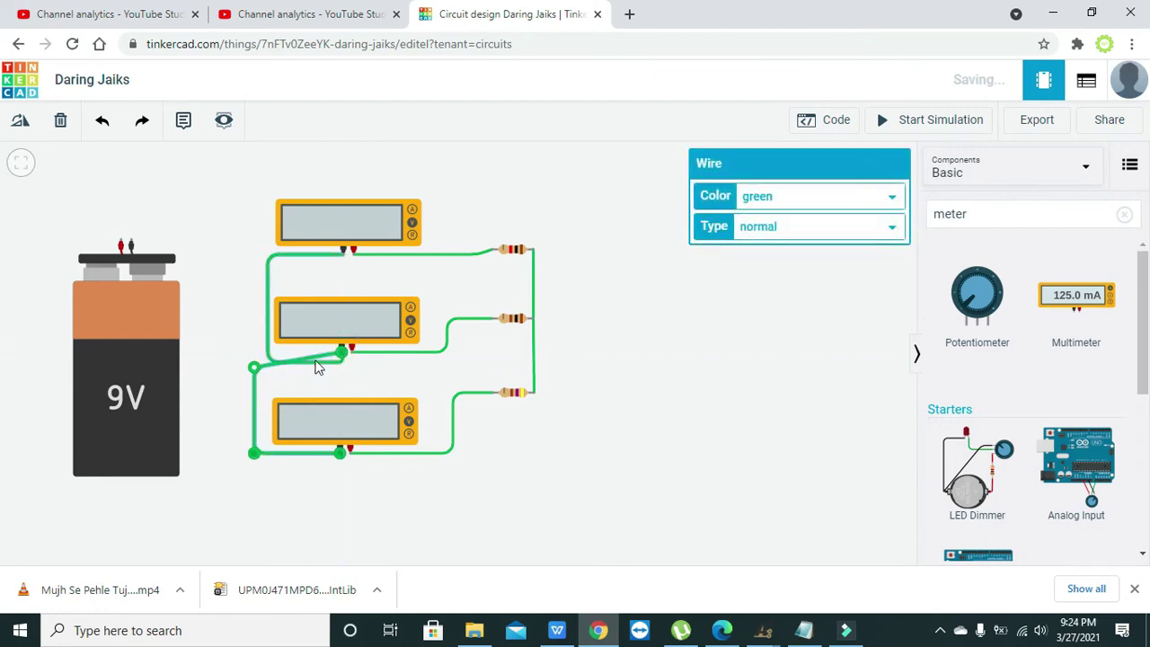
drag(323, 356, 346, 378)
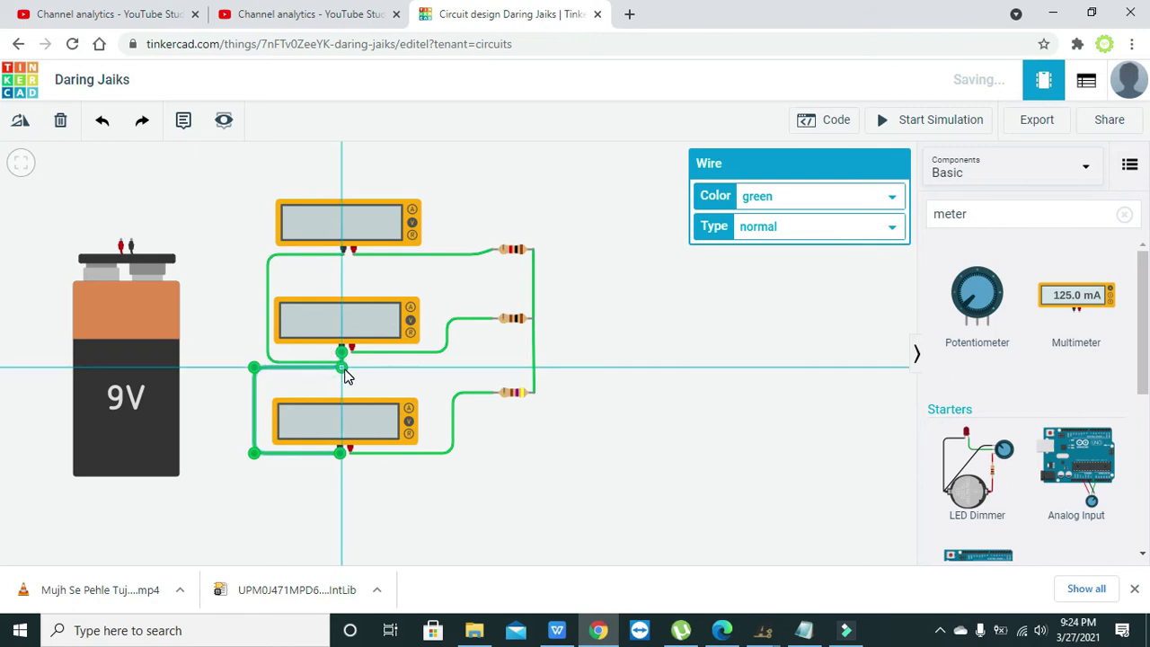
click(387, 390)
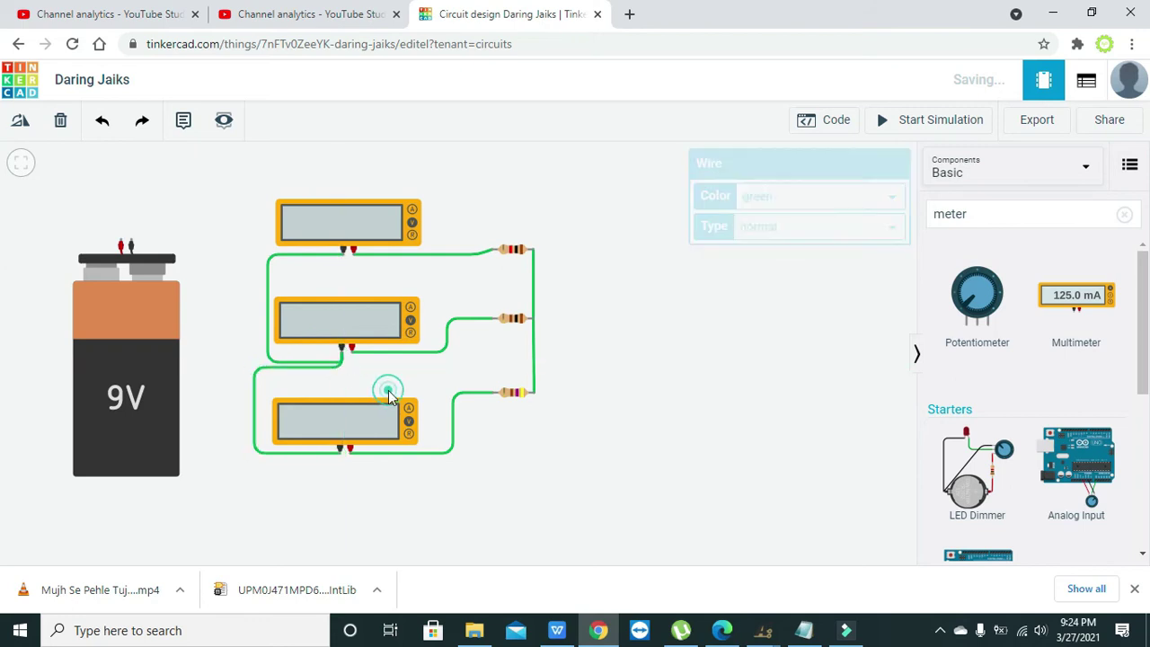
Shift the bends of the negative-terminal wires slightly left to tidy them.
click(333, 368)
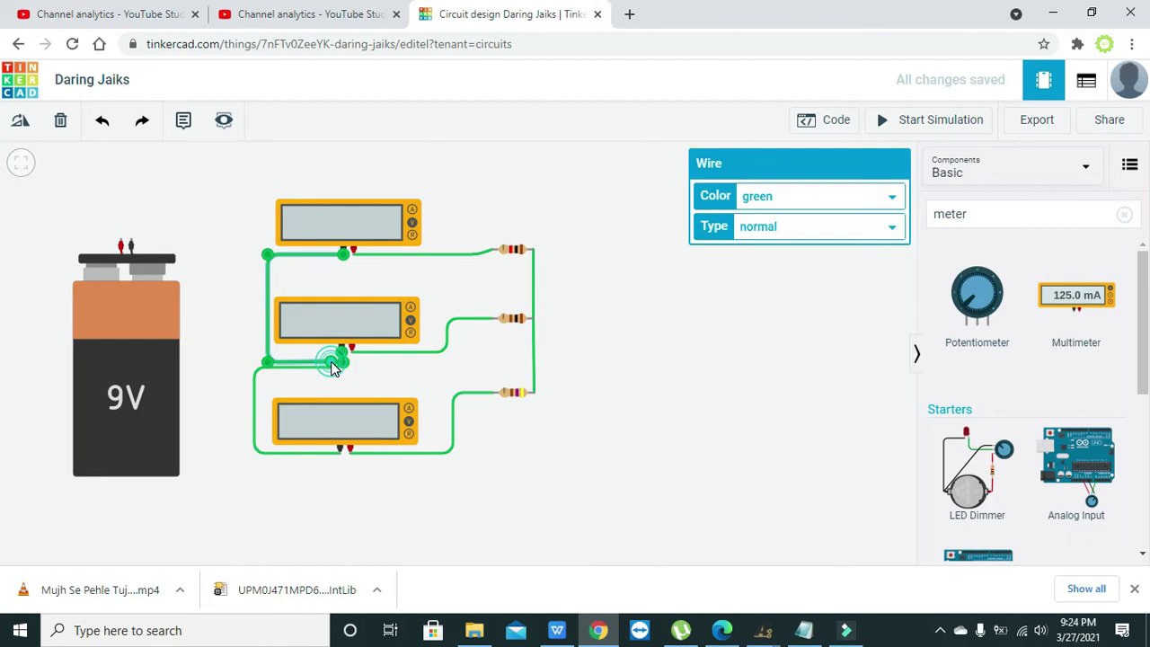
drag(332, 369, 260, 373)
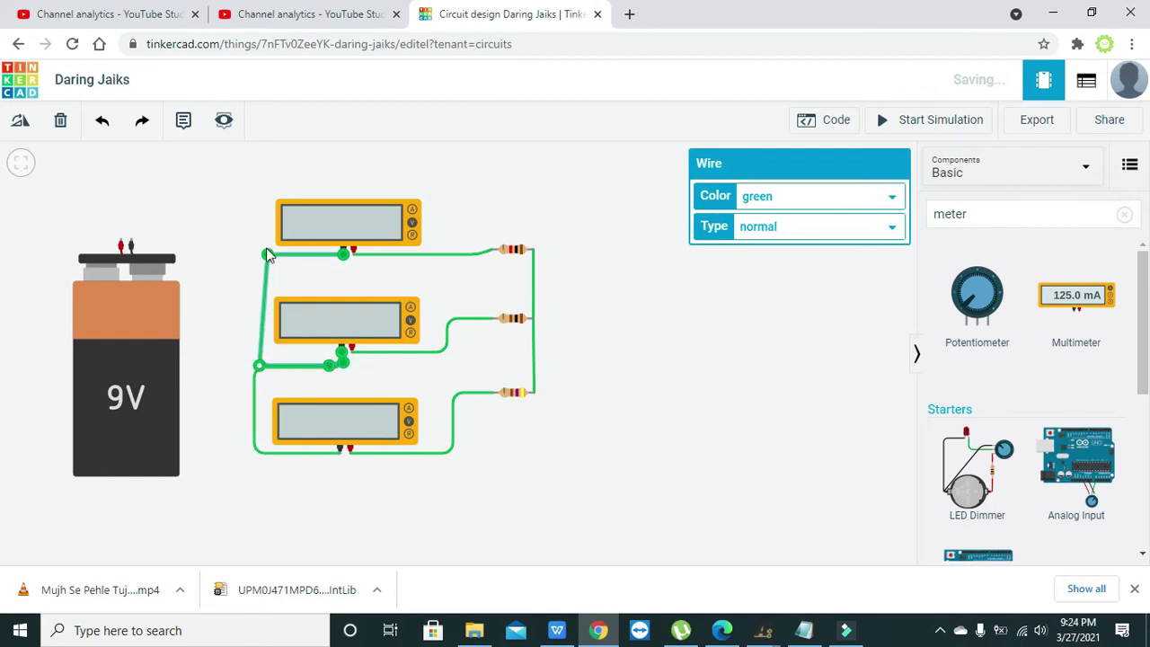
drag(266, 250, 259, 255)
click(297, 263)
click(341, 364)
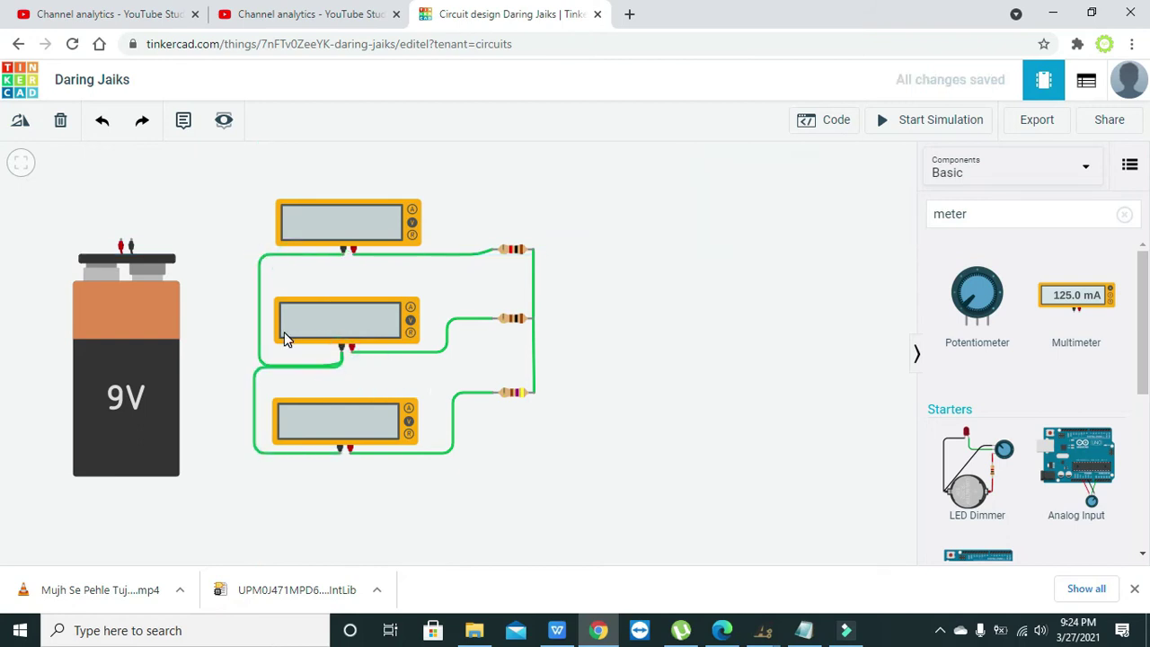
Wire the top meter's negative terminal to the battery's negative terminal and straighten the run.
click(343, 253)
click(132, 240)
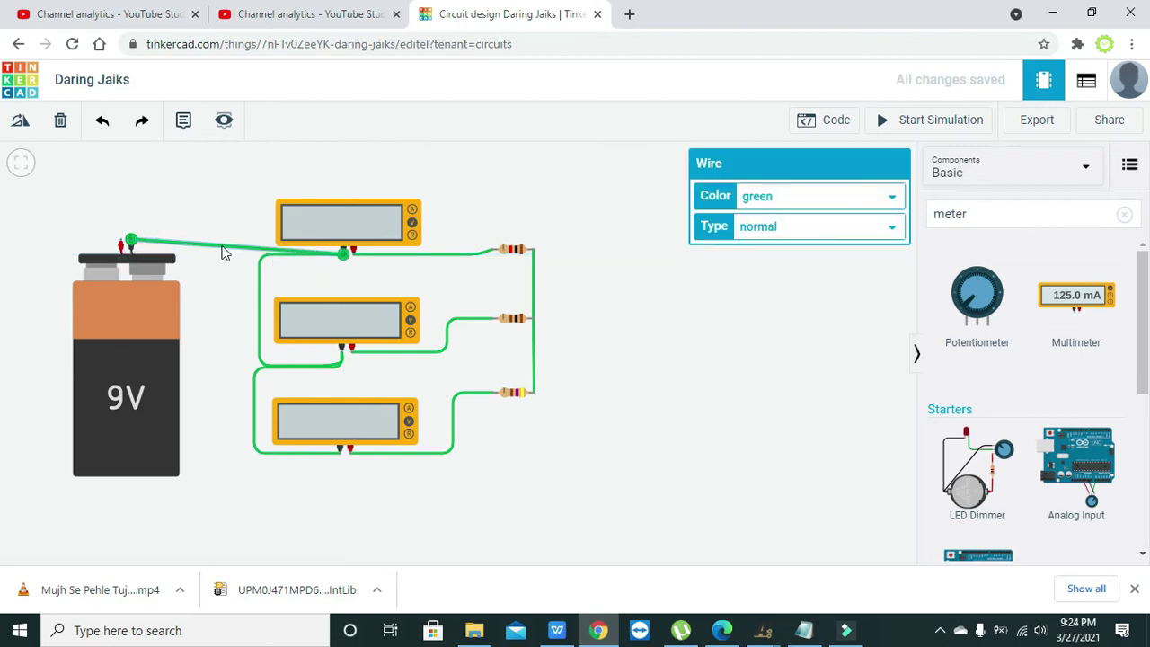
drag(222, 246, 226, 256)
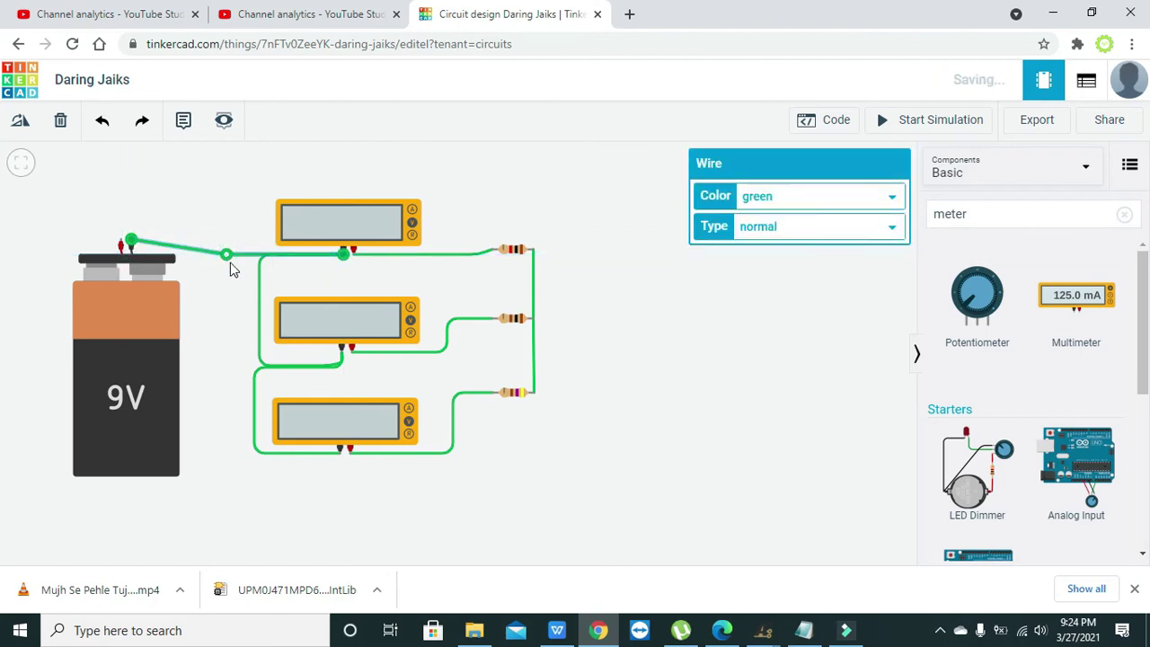
click(232, 272)
click(179, 250)
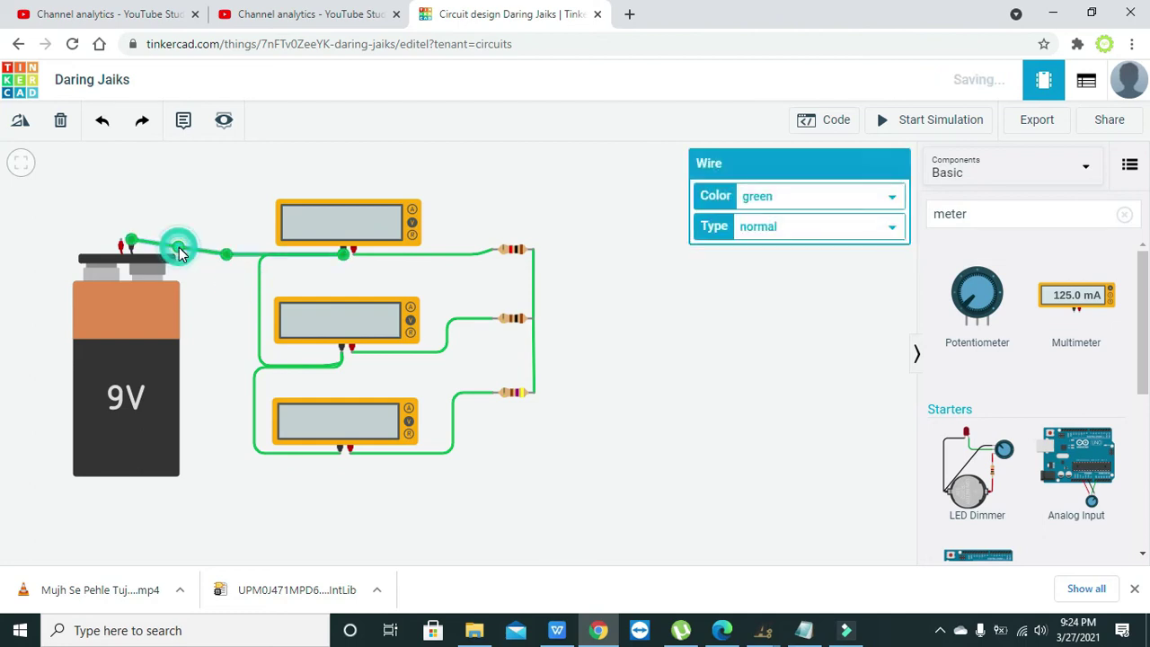
drag(179, 249, 225, 240)
click(233, 283)
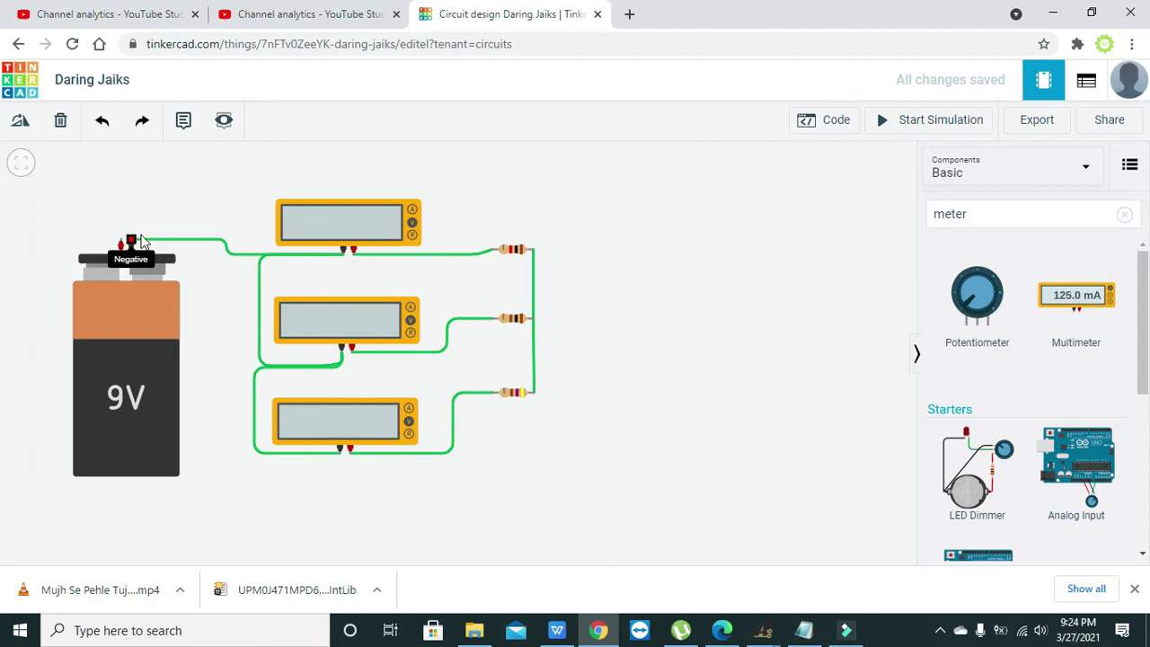
Straighten the left wire between the middle and bottom meters into a vertical line.
click(256, 375)
drag(255, 369, 258, 367)
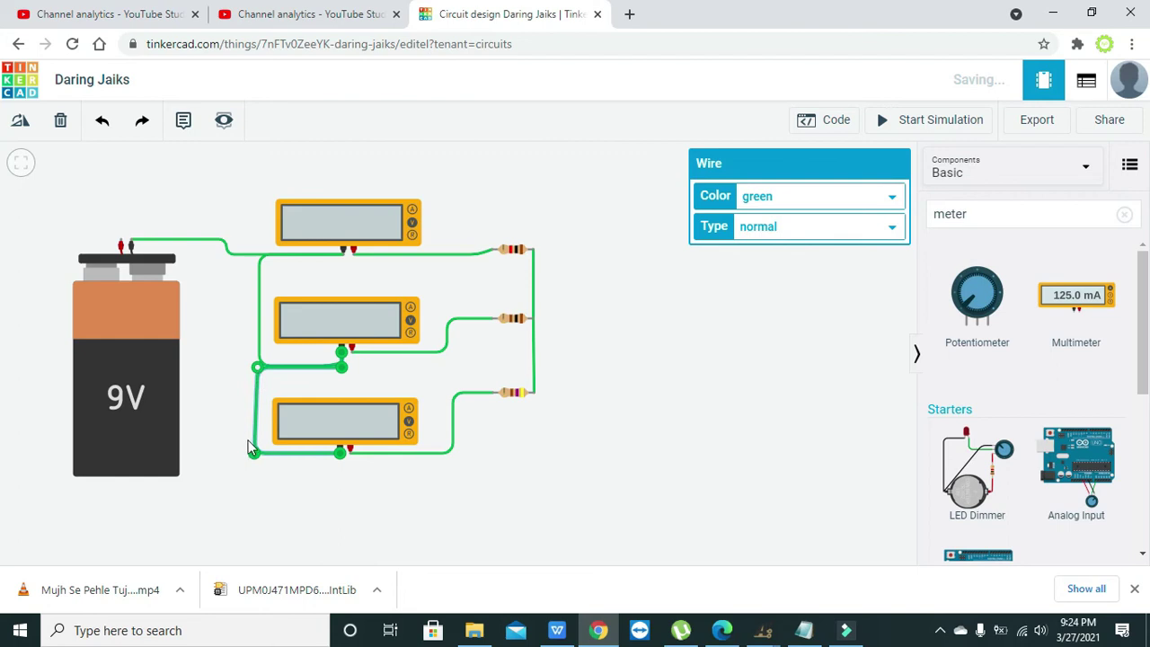
drag(253, 454, 258, 455)
click(360, 509)
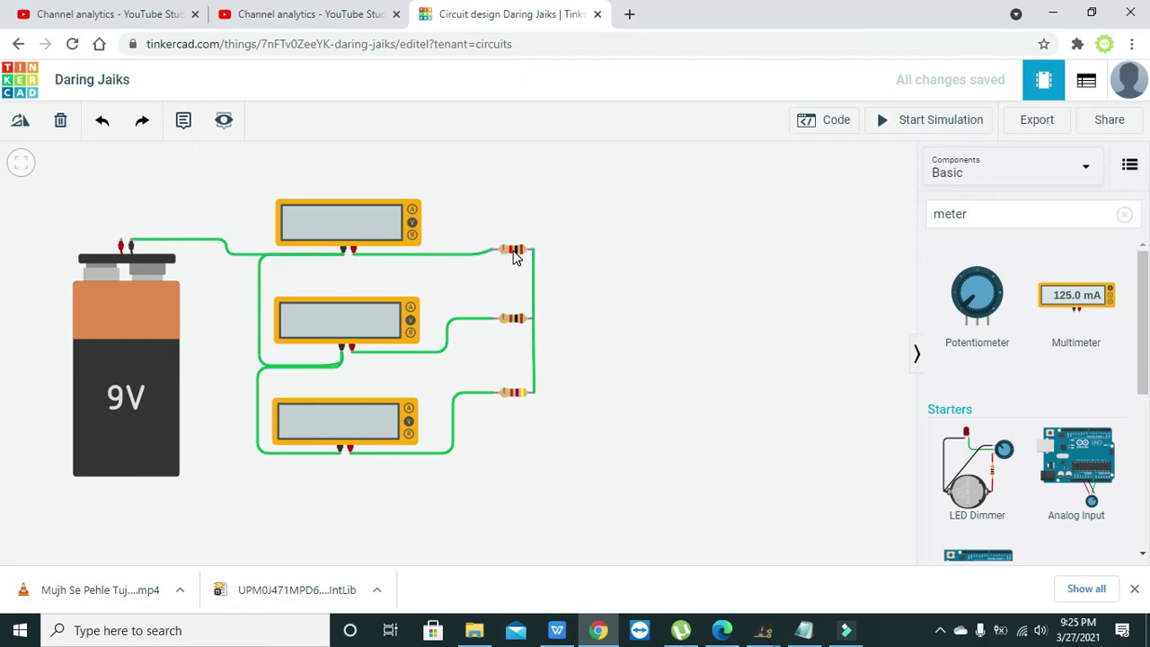
Place a fourth multimeter right of the resistors and wire its negative terminal to the middle resistor.
click(532, 320)
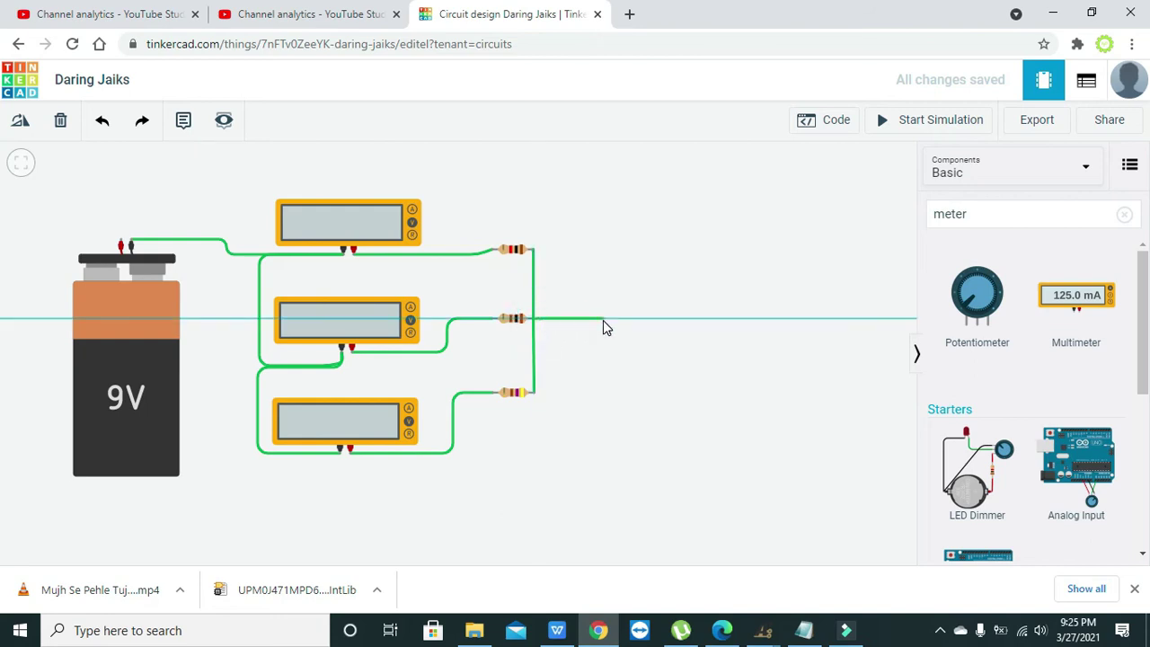
key(Escape)
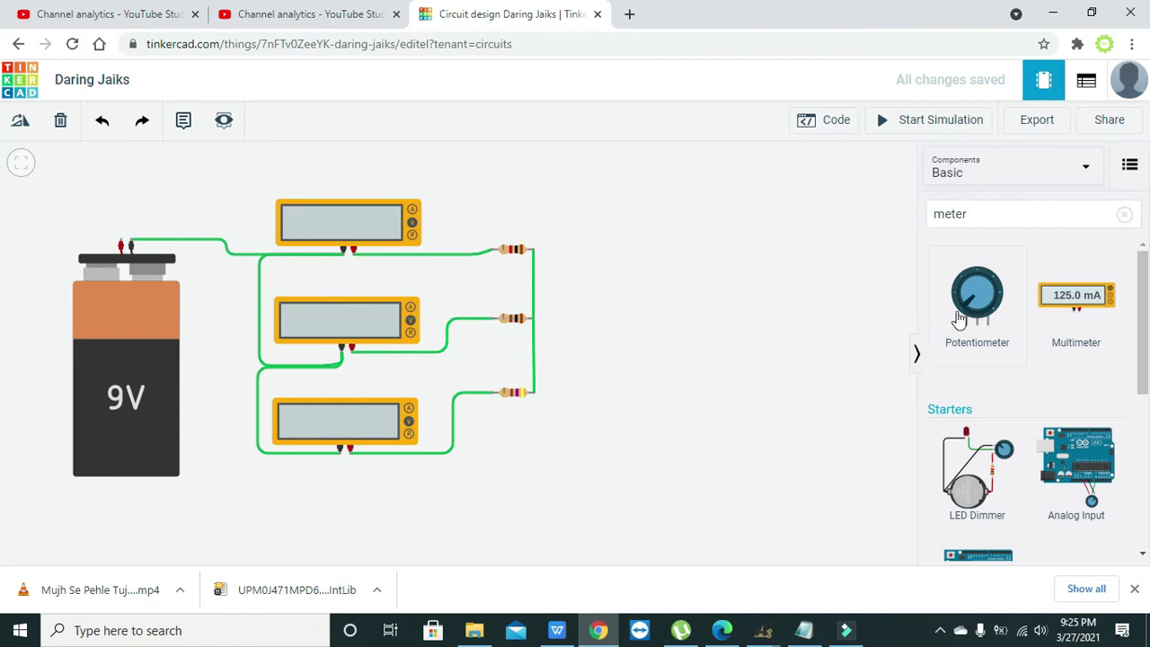
drag(1078, 307, 710, 300)
click(719, 344)
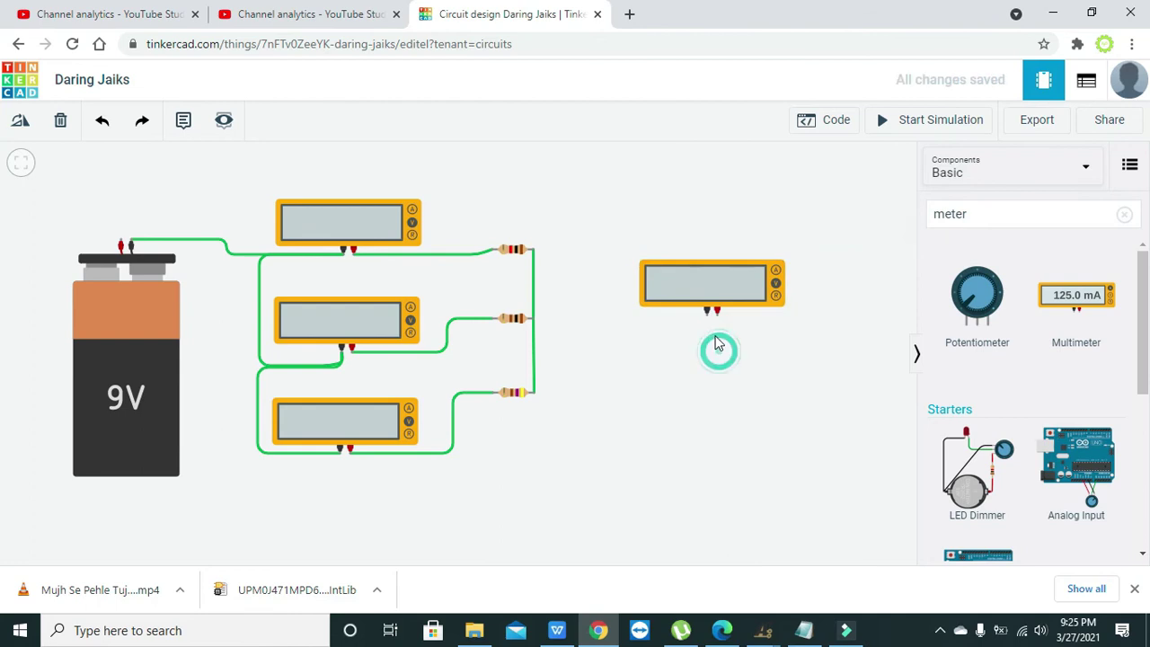
click(706, 314)
click(534, 319)
click(542, 320)
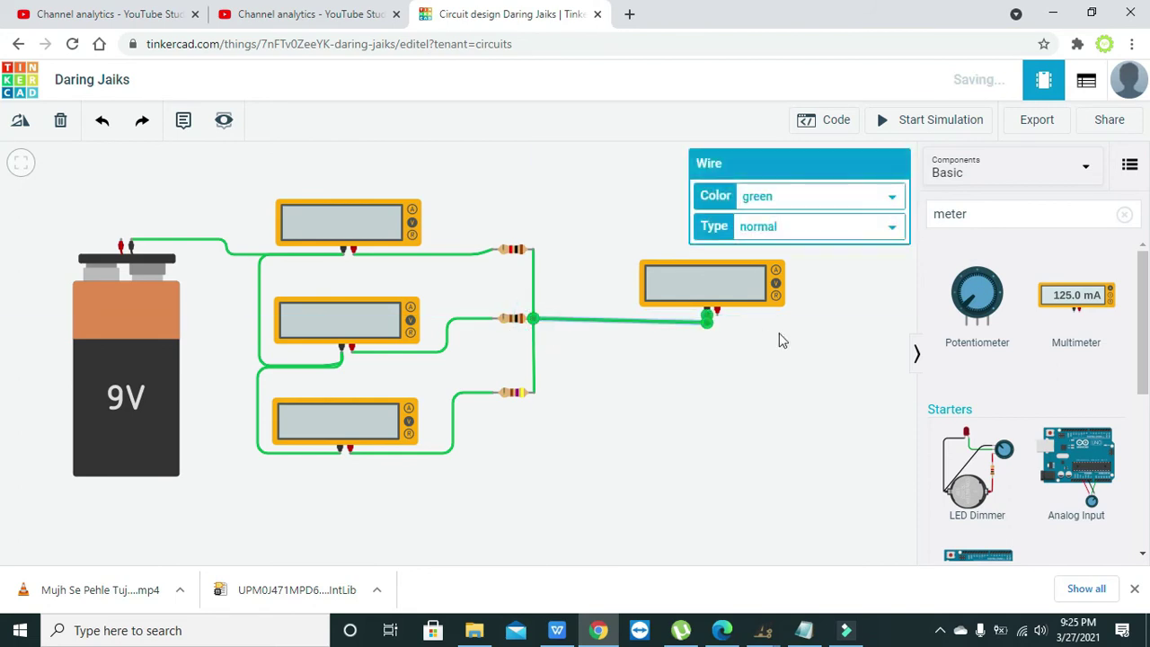
click(728, 330)
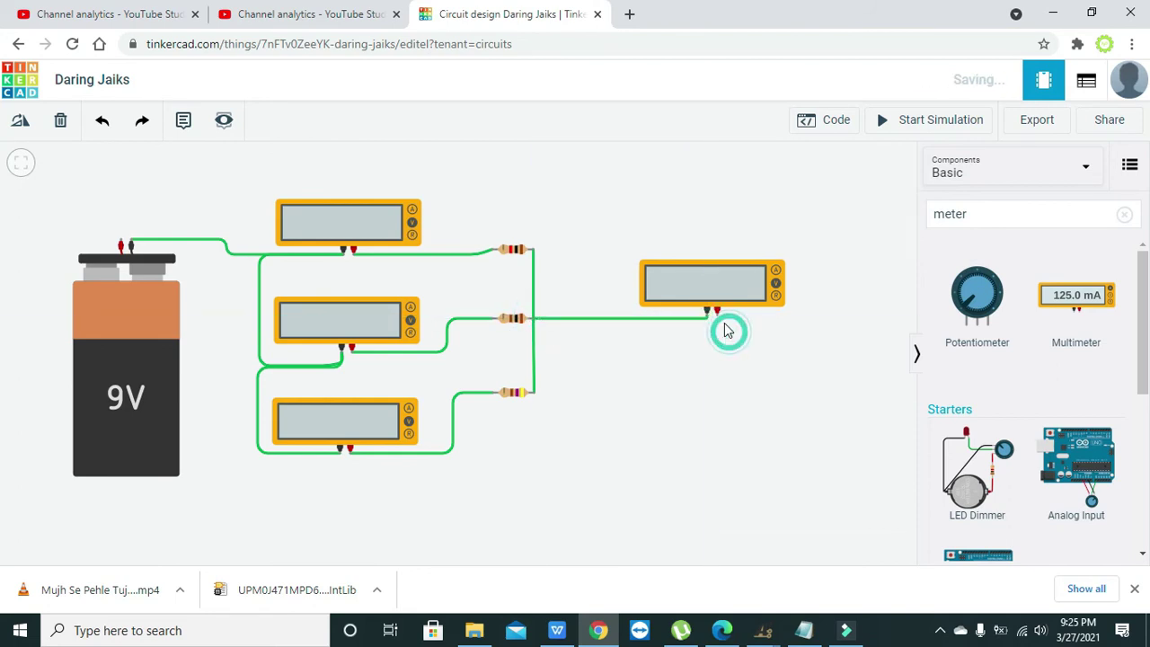
Route a wire from the fourth meter's positive terminal over the top to the battery's positive terminal.
click(718, 315)
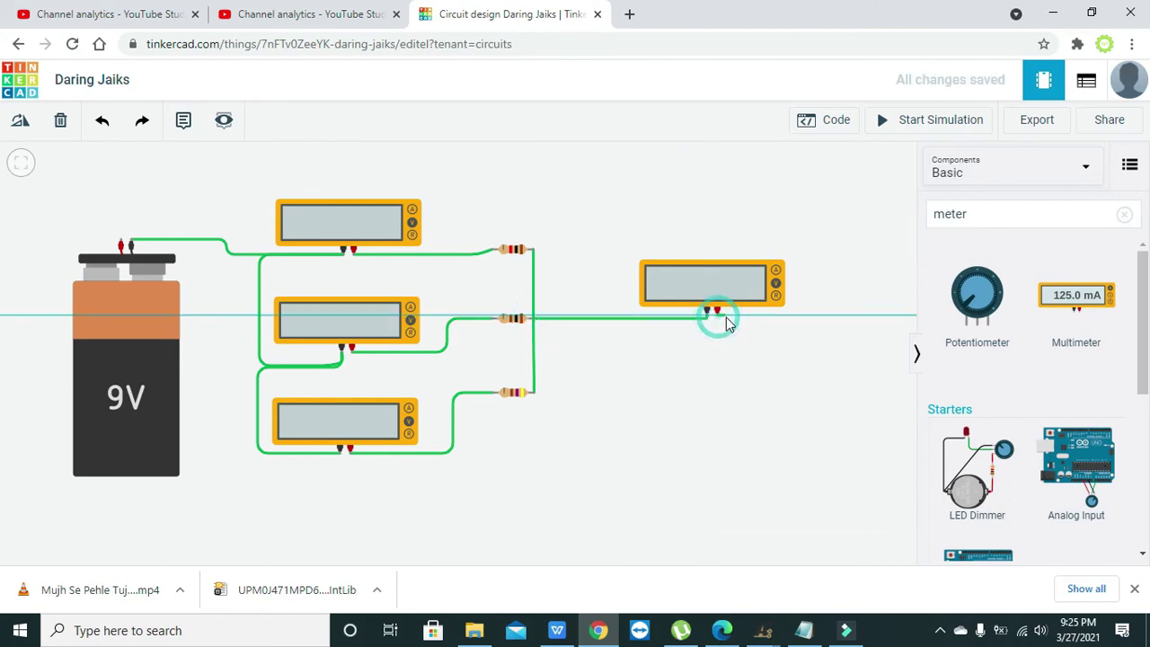
click(835, 314)
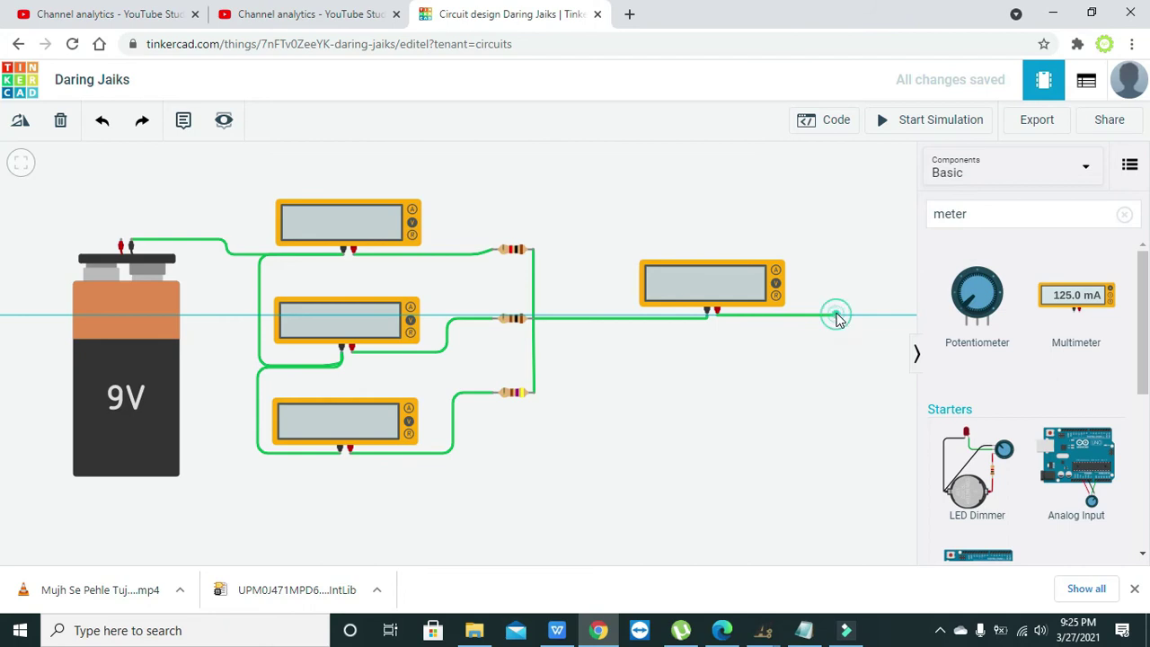
click(835, 153)
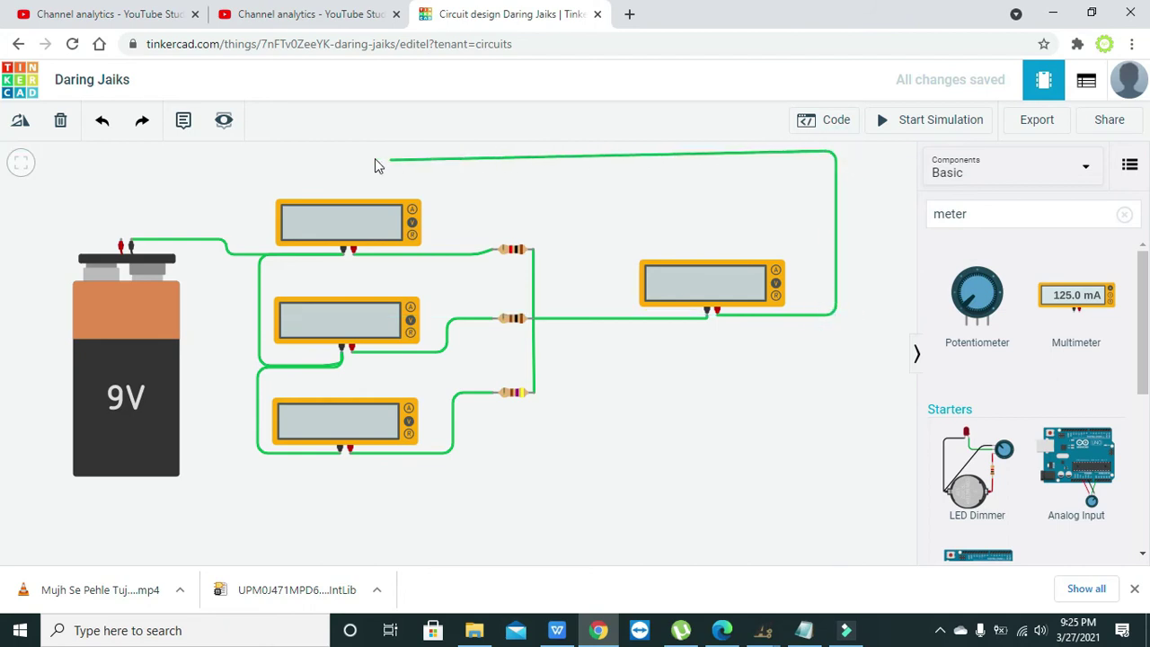
click(118, 155)
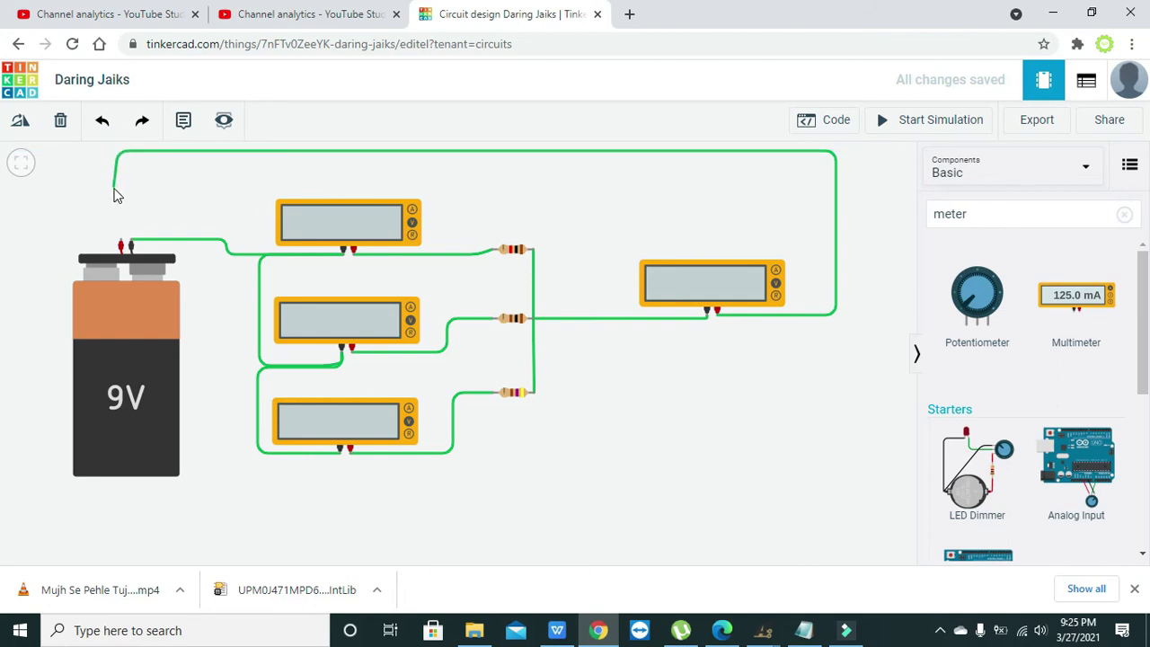
click(123, 243)
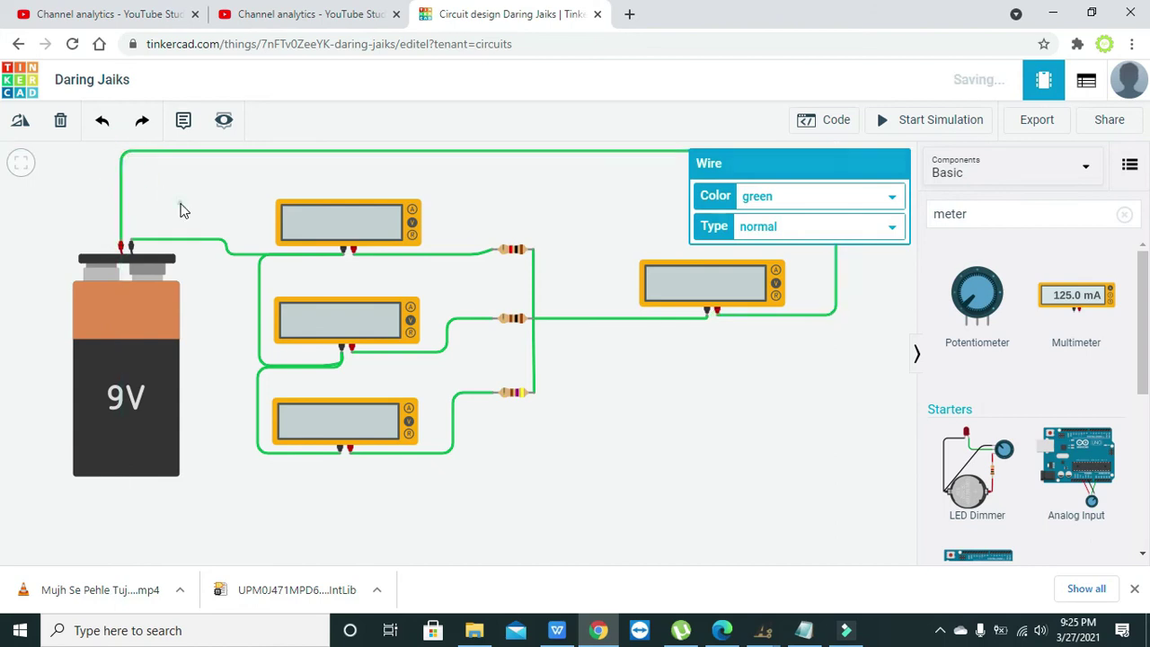
click(180, 205)
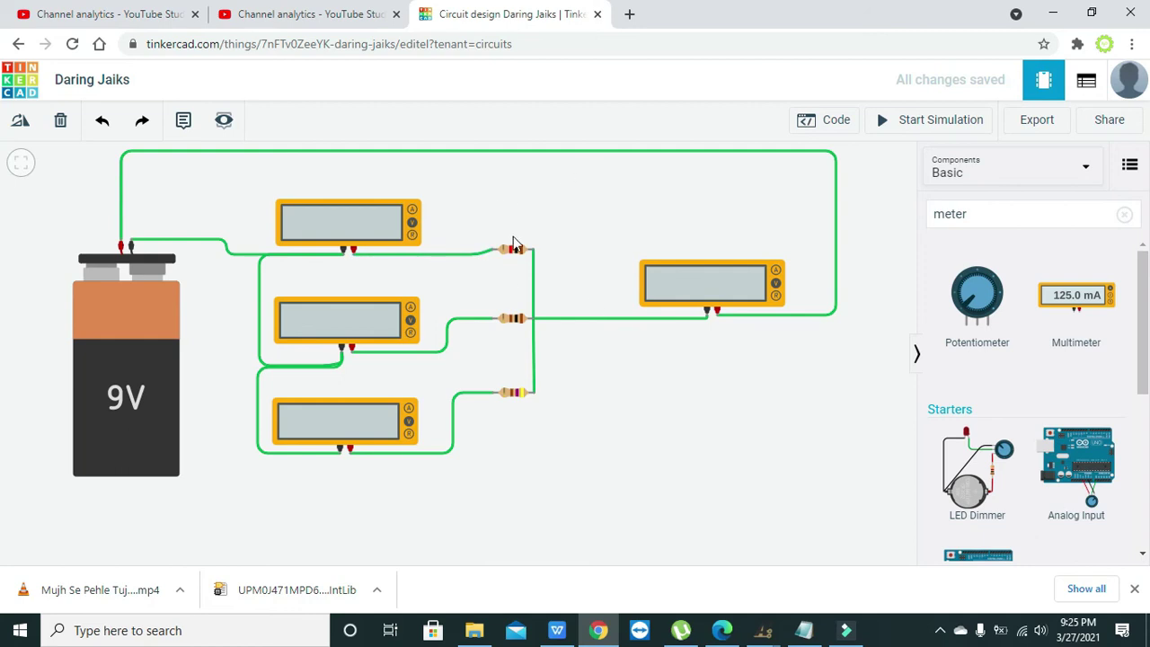
click(533, 284)
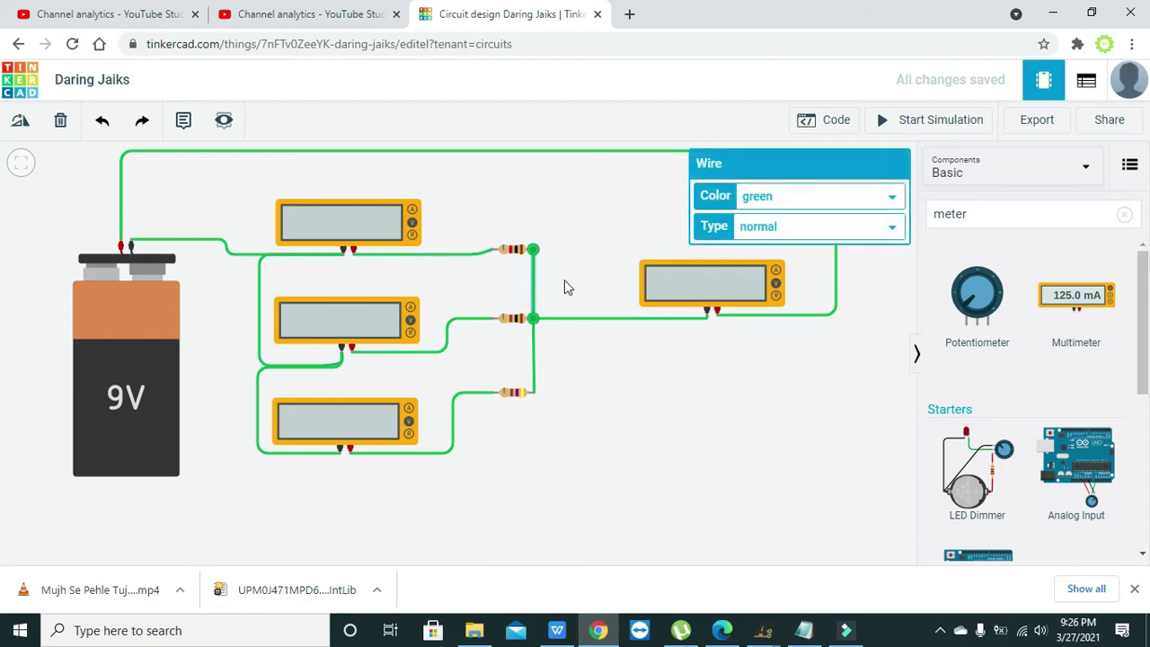
click(564, 286)
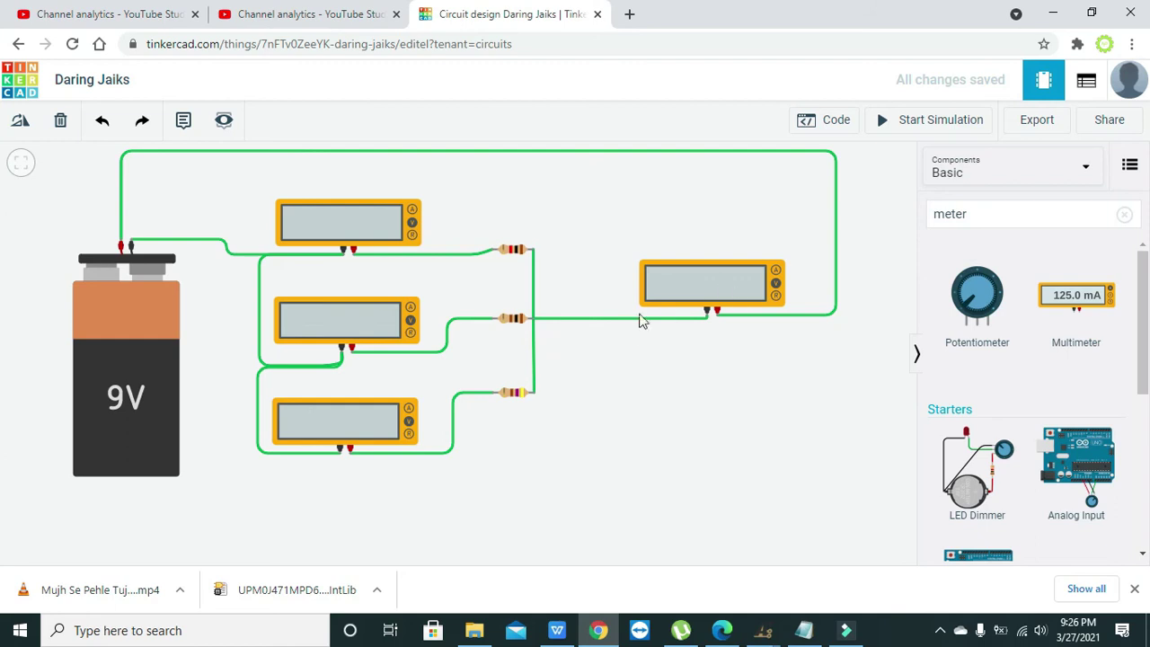
Switch the right multimeter's mode from Voltage to Amperage.
click(329, 214)
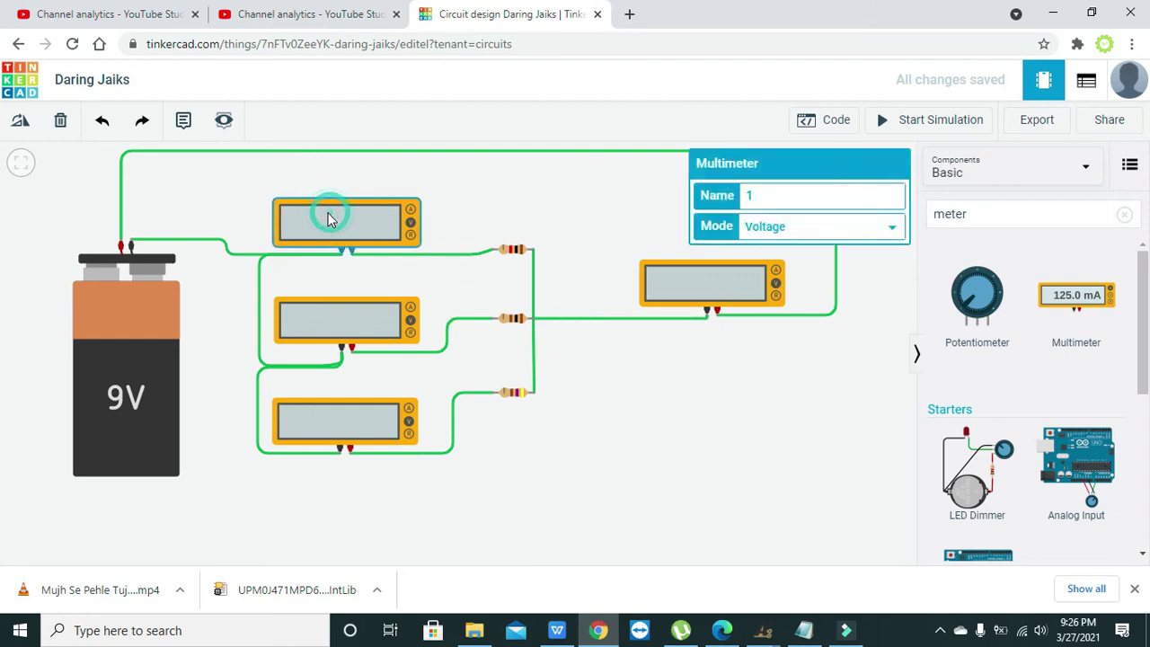
click(420, 192)
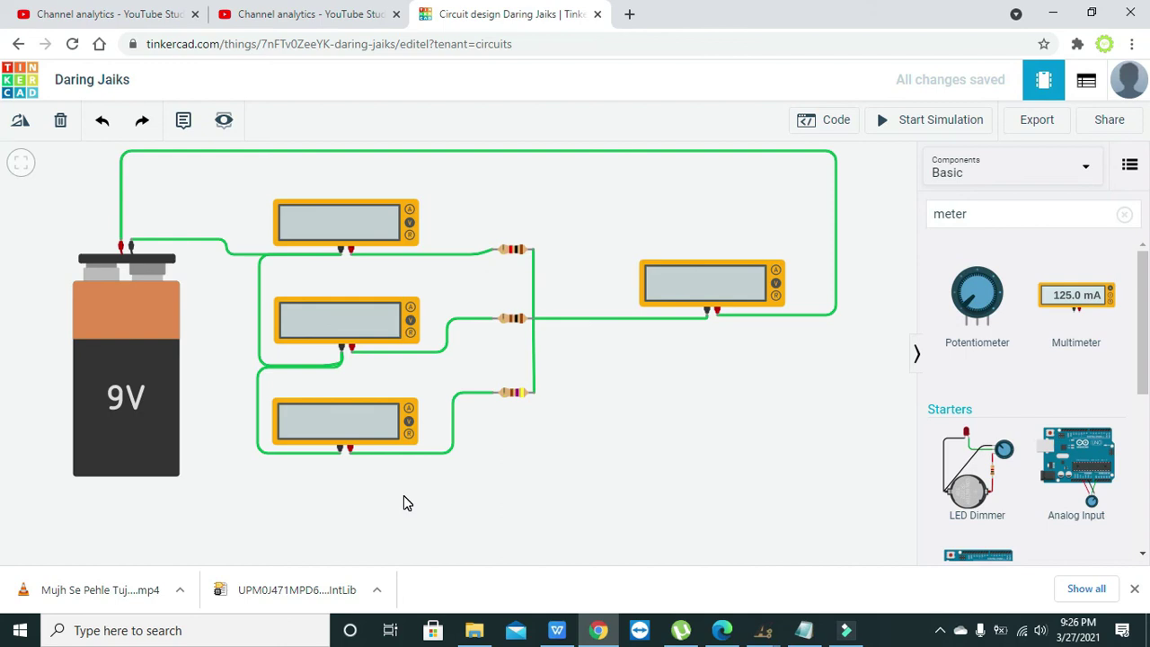
click(706, 292)
click(788, 359)
click(709, 284)
click(835, 225)
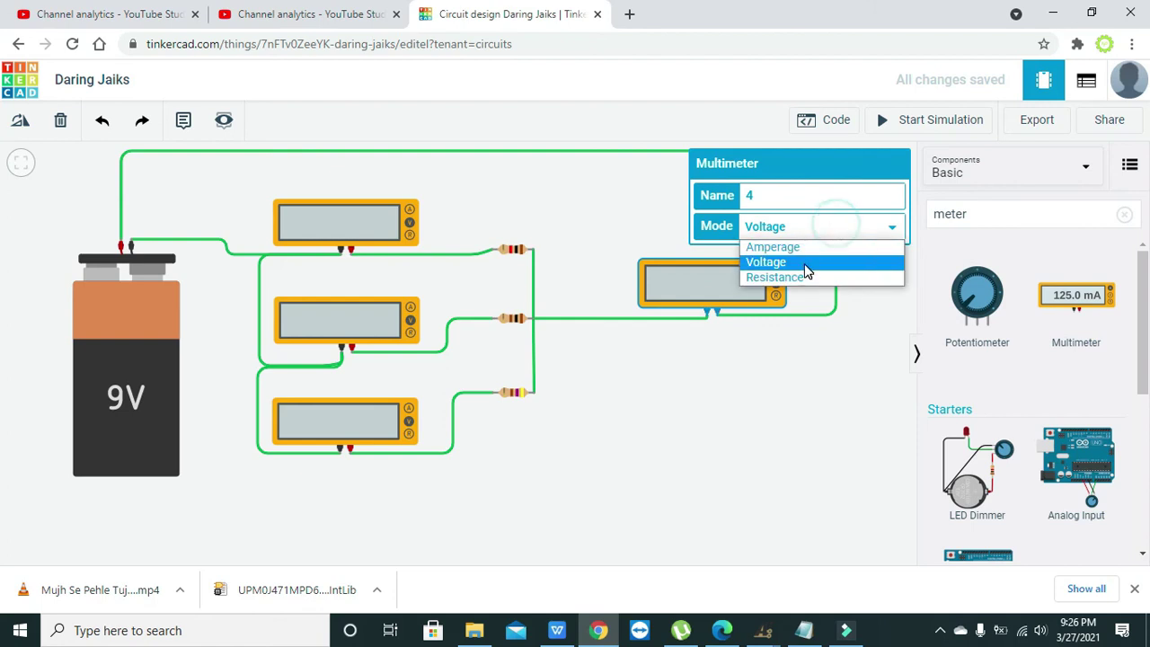
click(771, 246)
click(755, 430)
Set the top multimeter to Amperage mode.
click(393, 218)
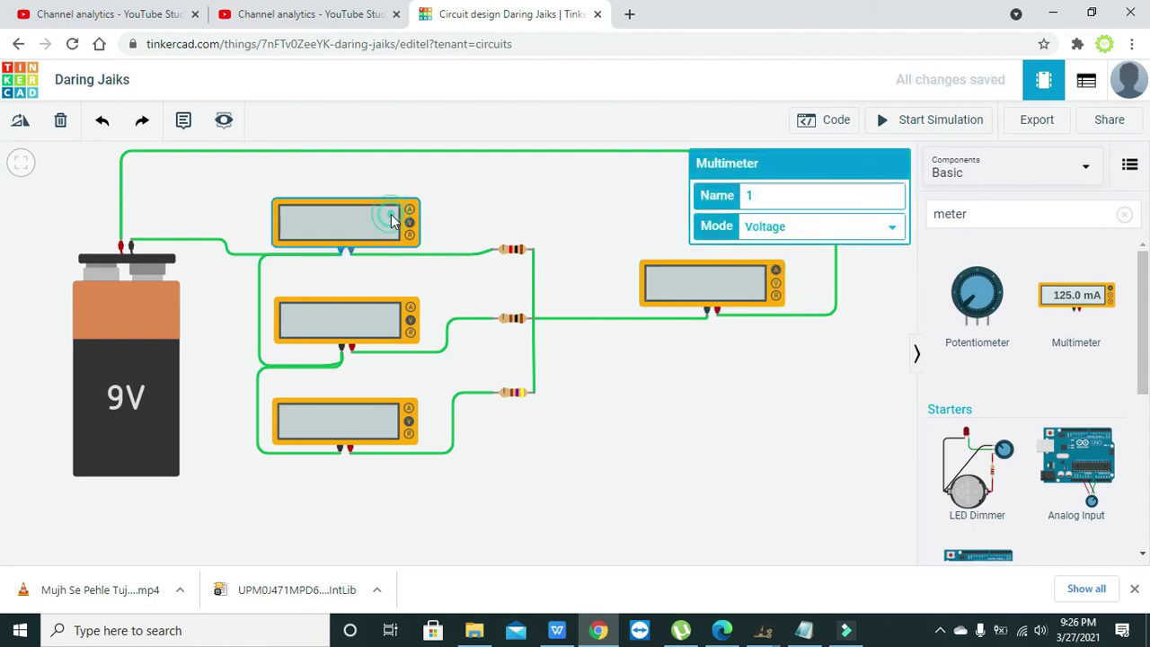
click(802, 232)
click(797, 246)
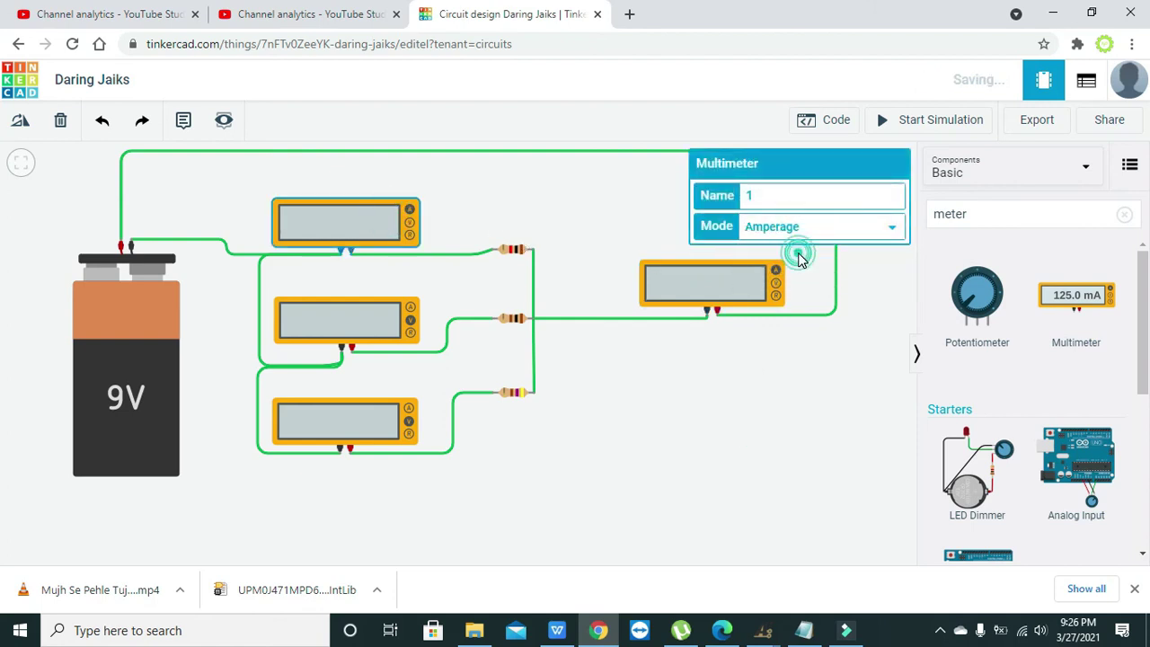
click(701, 447)
Set the middle and bottom multimeters to Amperage mode.
click(355, 334)
click(823, 229)
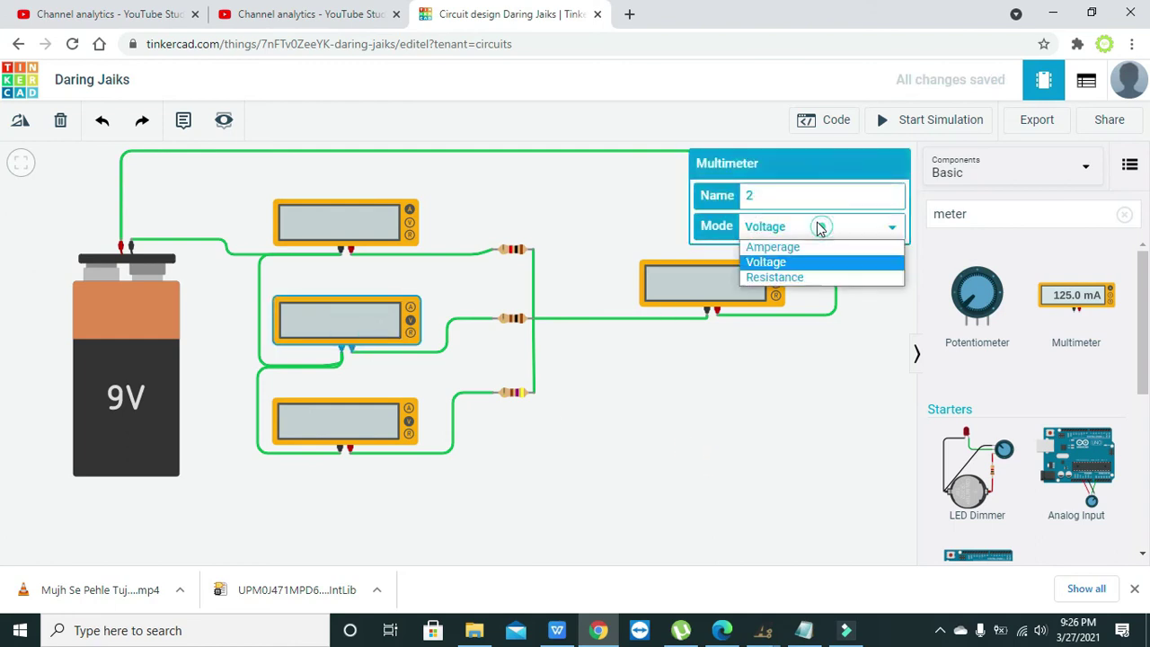
click(816, 247)
click(710, 458)
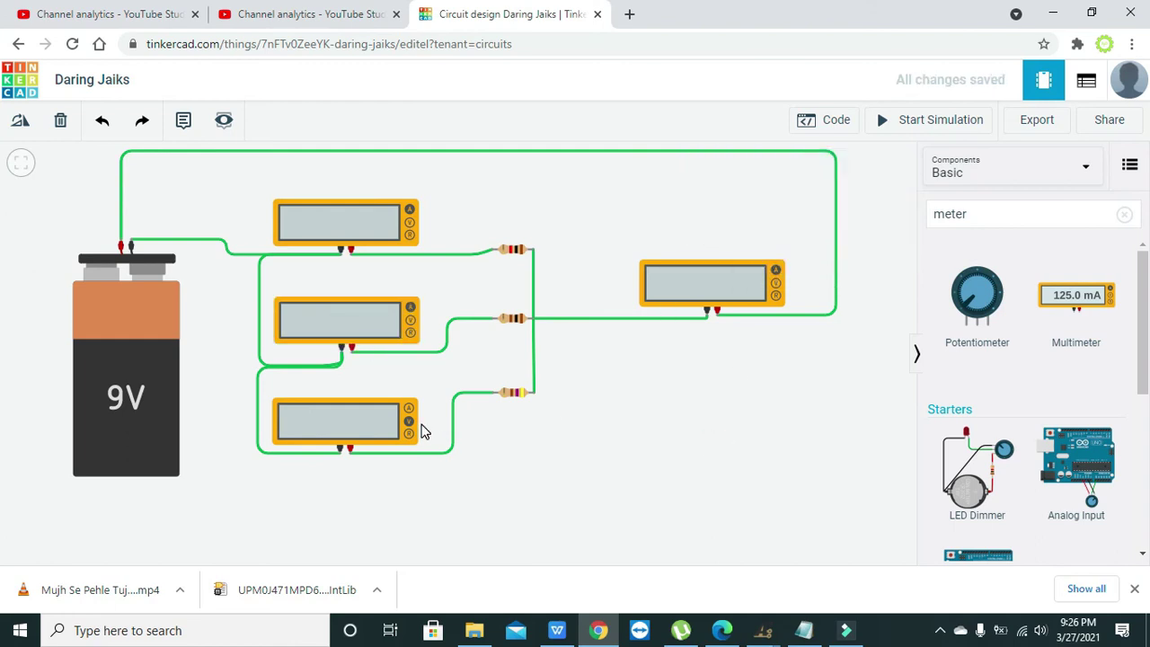
click(365, 412)
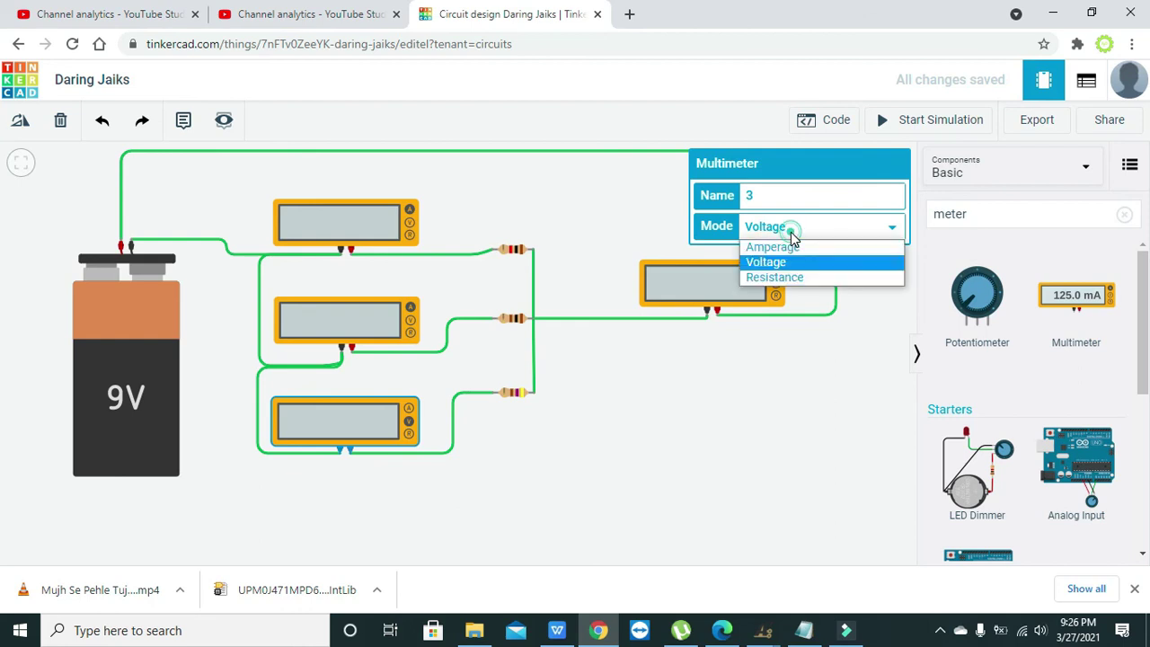
click(775, 247)
click(865, 359)
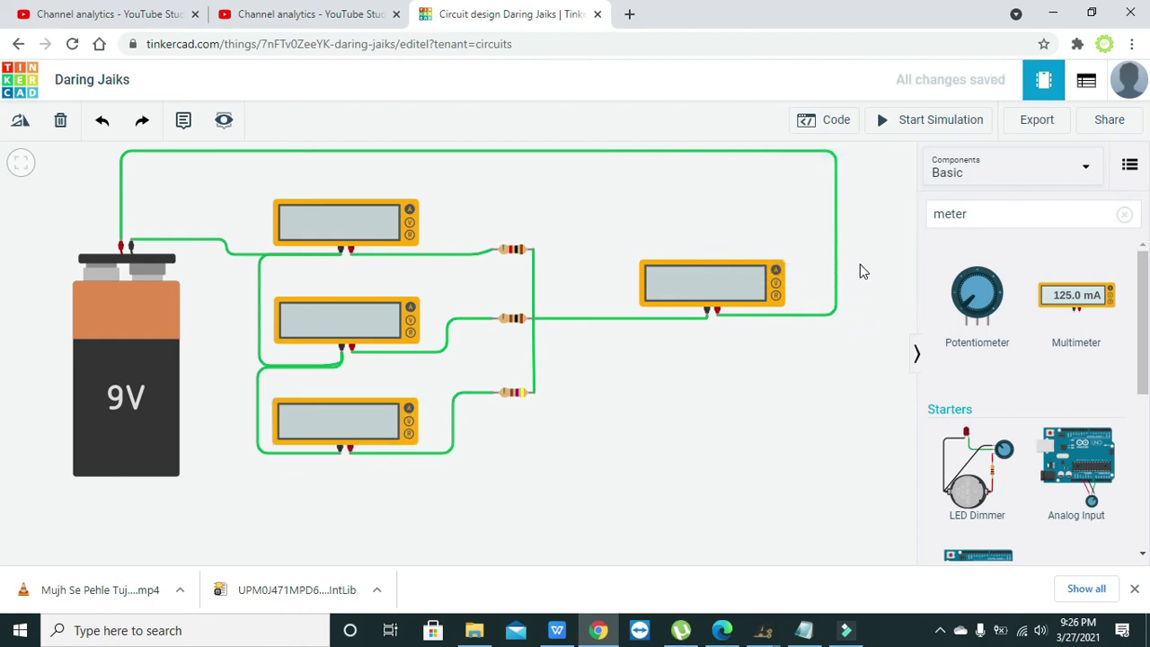
Run the simulation: branches read 8.83, 88.3 and 18.8 mA, total 116 mA.
click(933, 126)
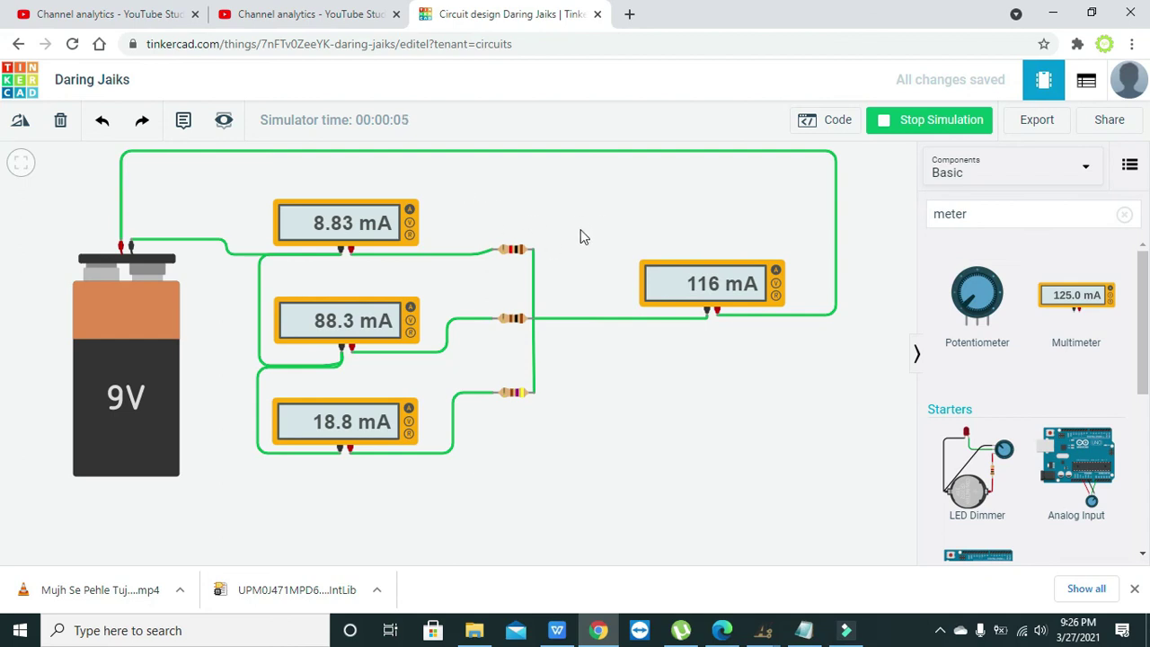
drag(582, 215, 593, 262)
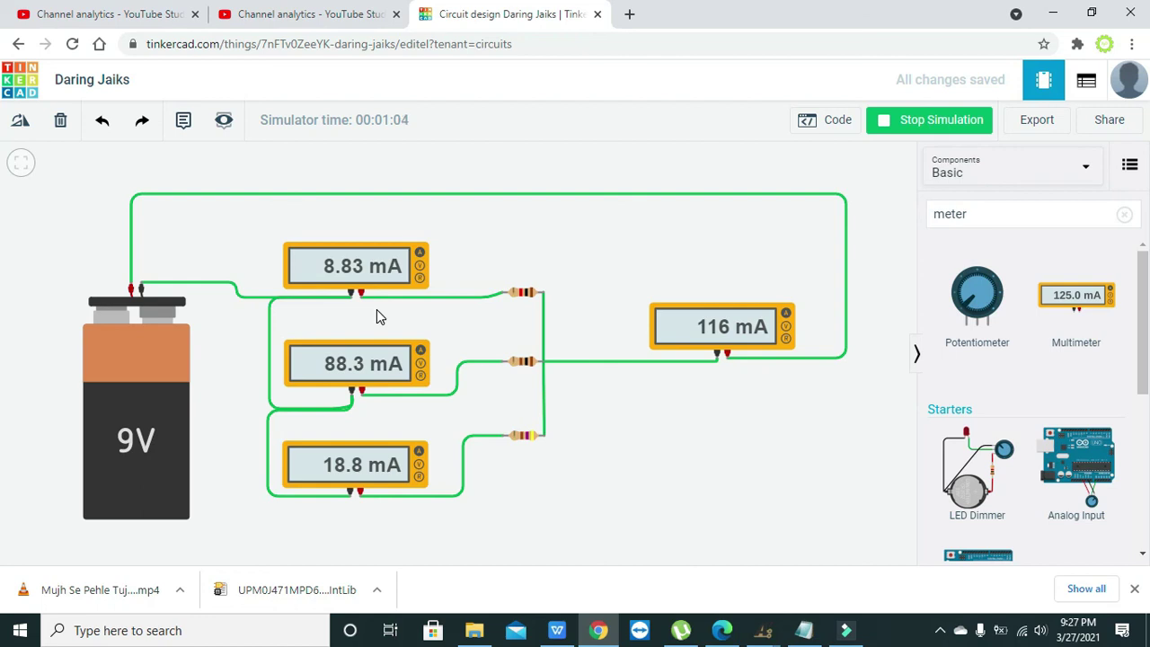
drag(588, 272, 587, 297)
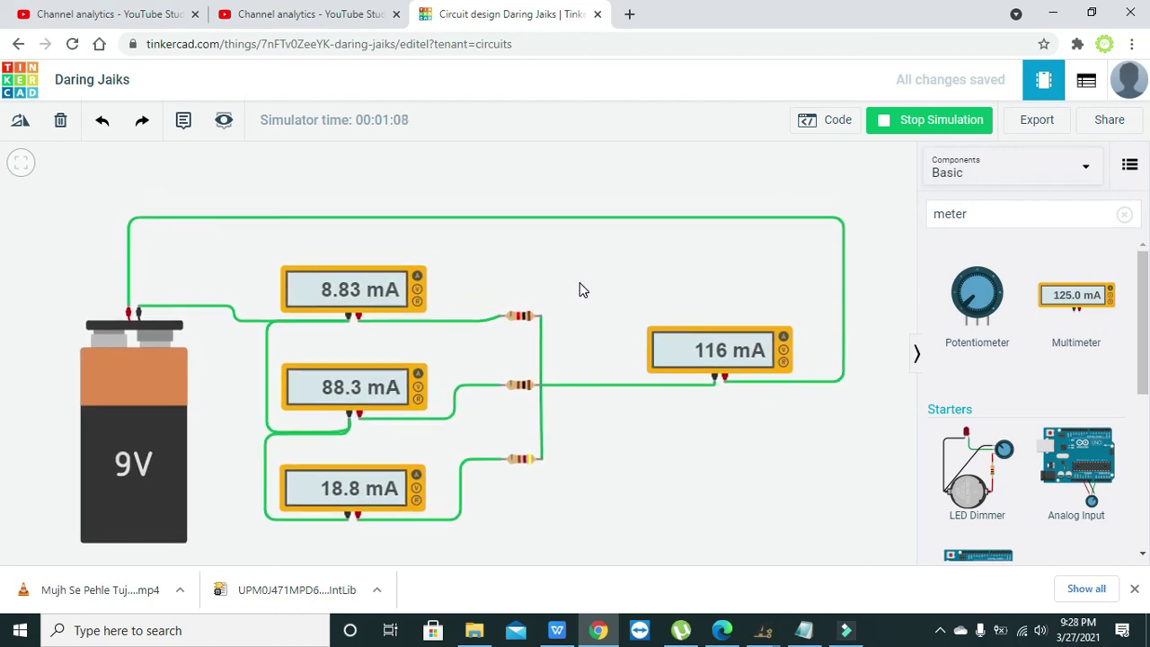